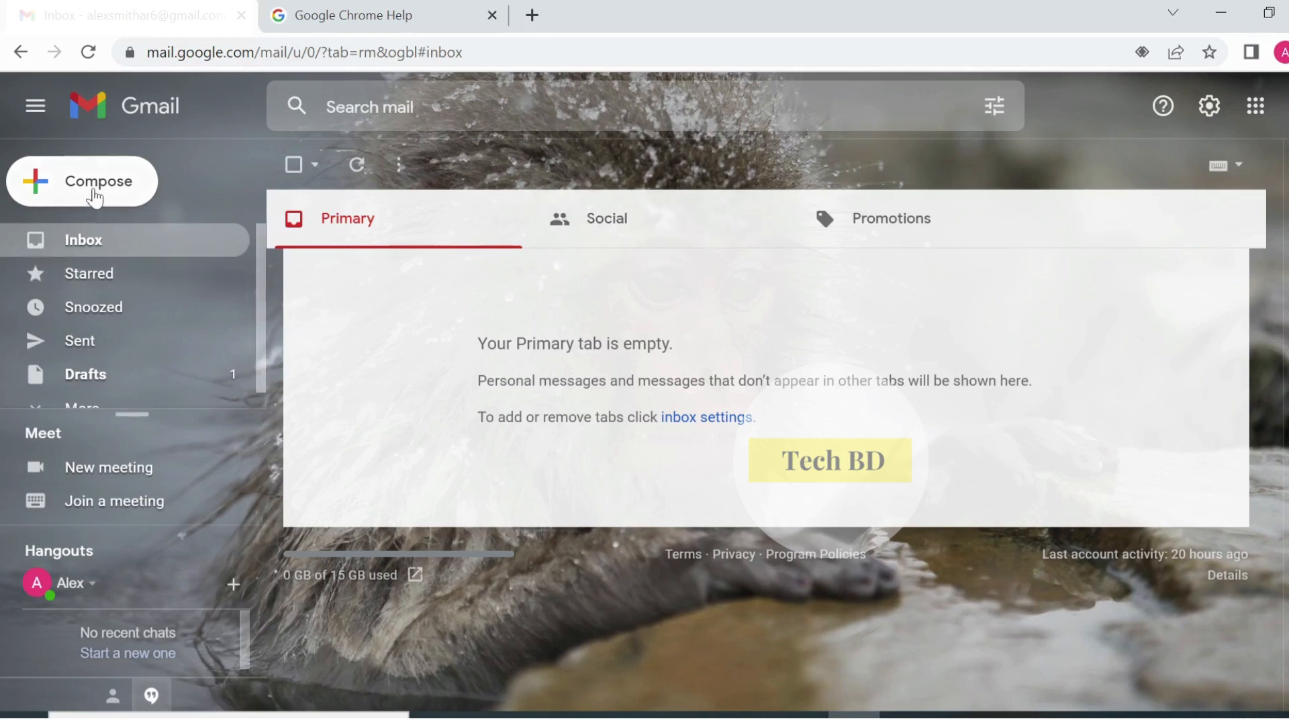
# - Start a new blank email message
pyautogui.click(113, 191)
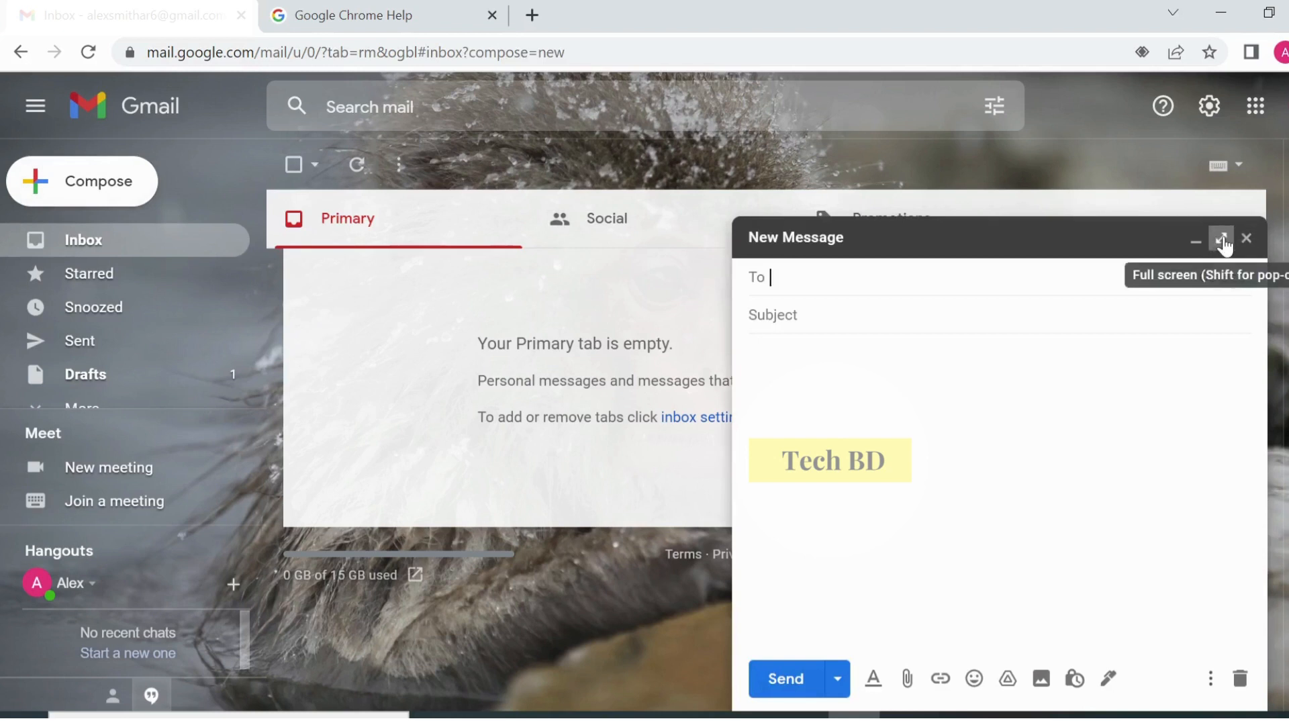
# - Expand the new message window to full screen
pyautogui.click(1222, 240)
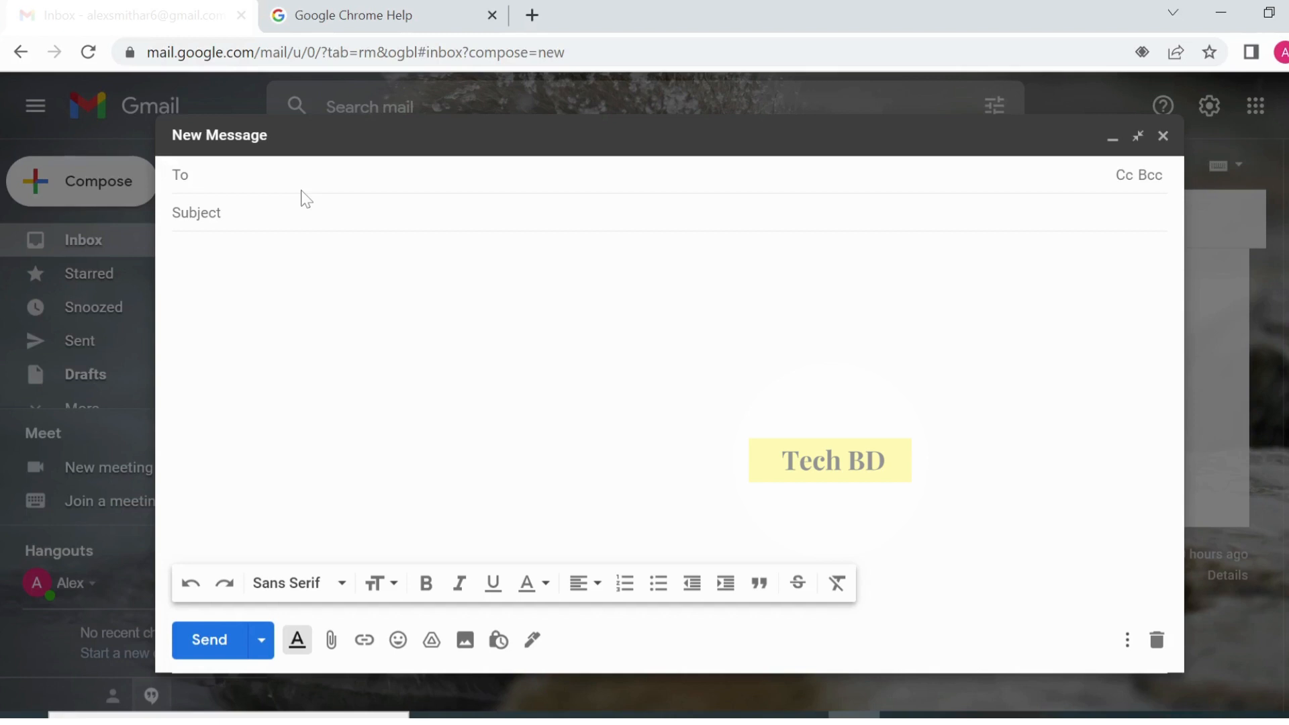
# - Address the message to a suggested contact found by typing part of their name
pyautogui.write('jo')
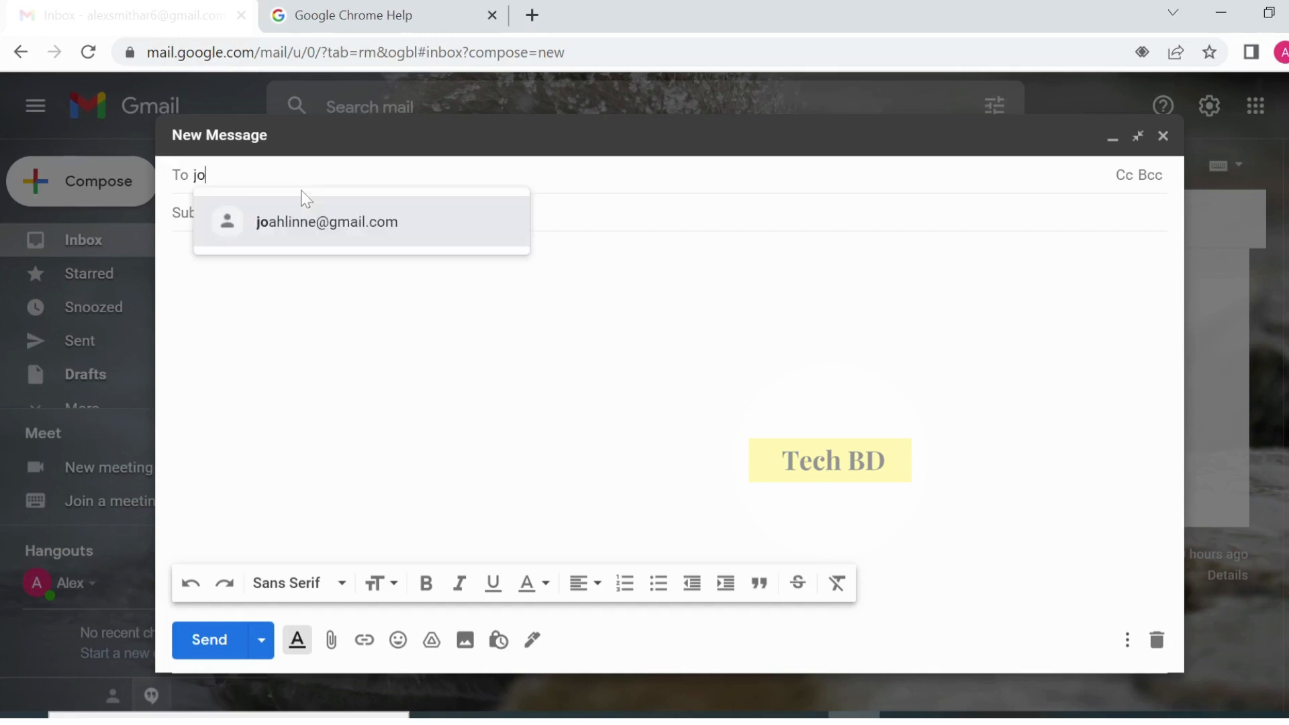
pyautogui.write('ahli')
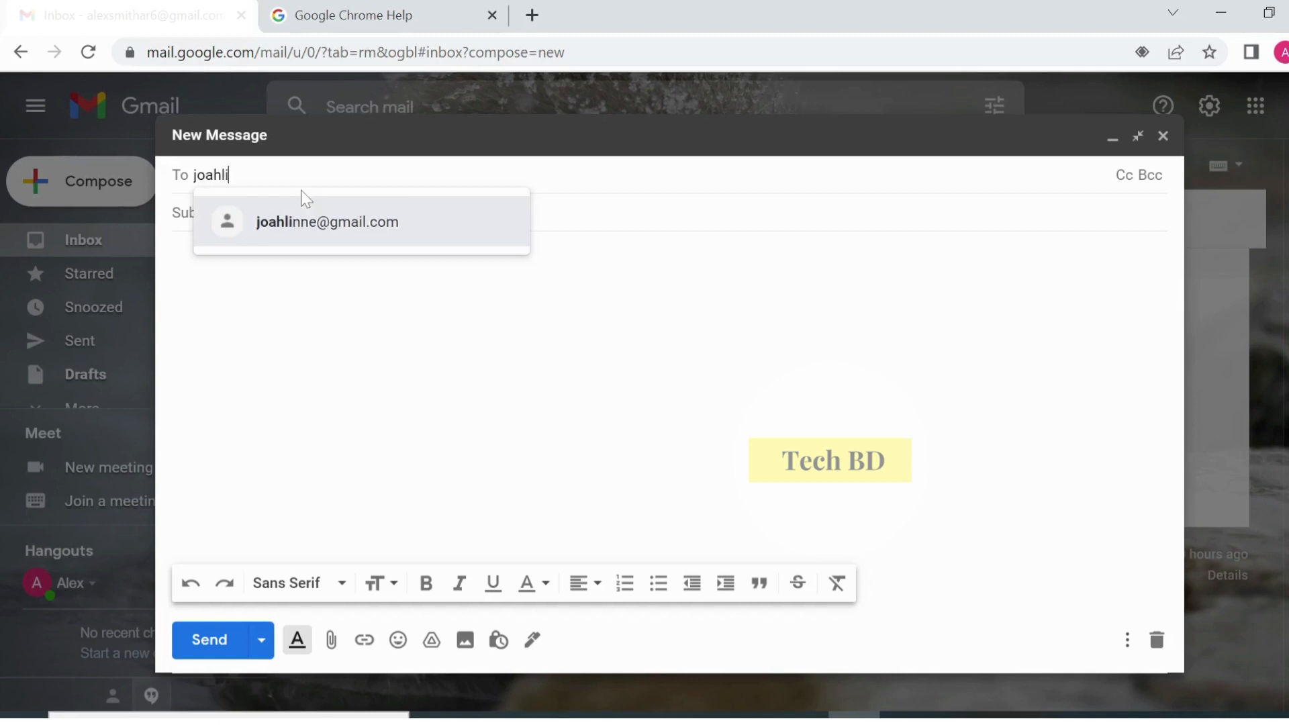
pyautogui.write('nne')
pyautogui.click(313, 233)
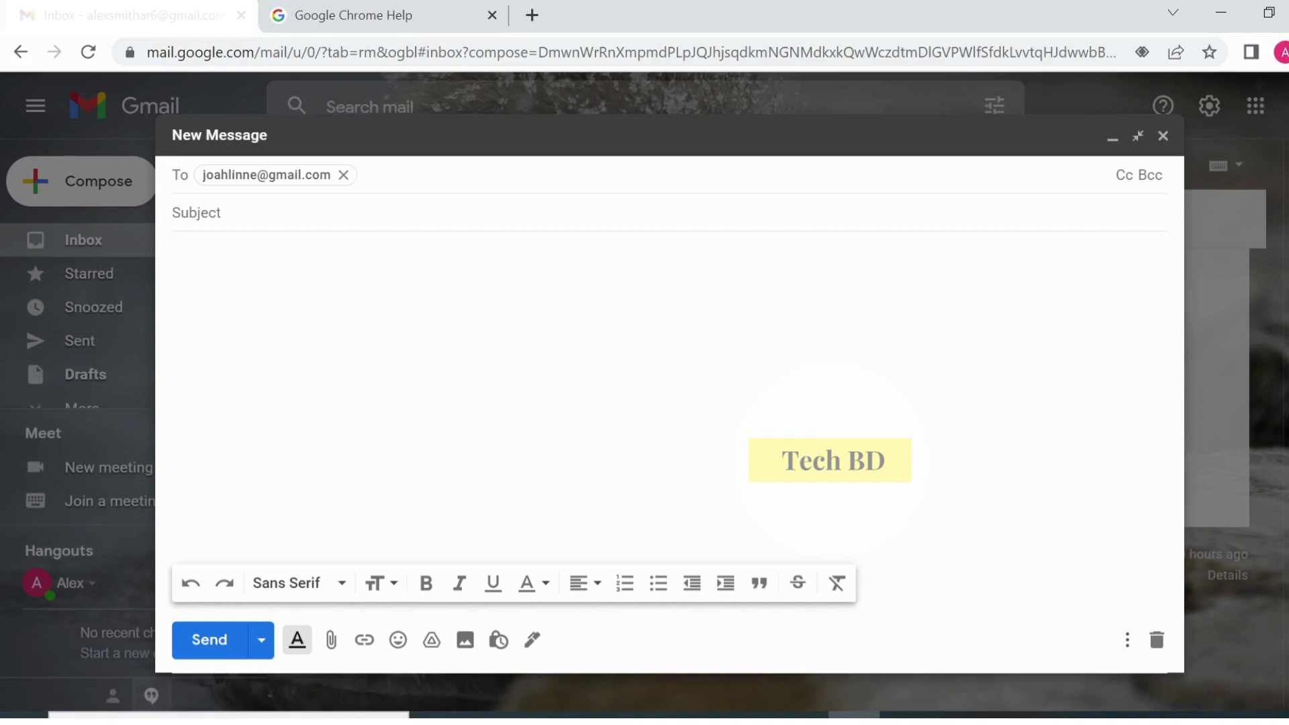
# - Add a second recipient, replacing the invalid name-only entry with the full Gmail address
pyautogui.press('Return')
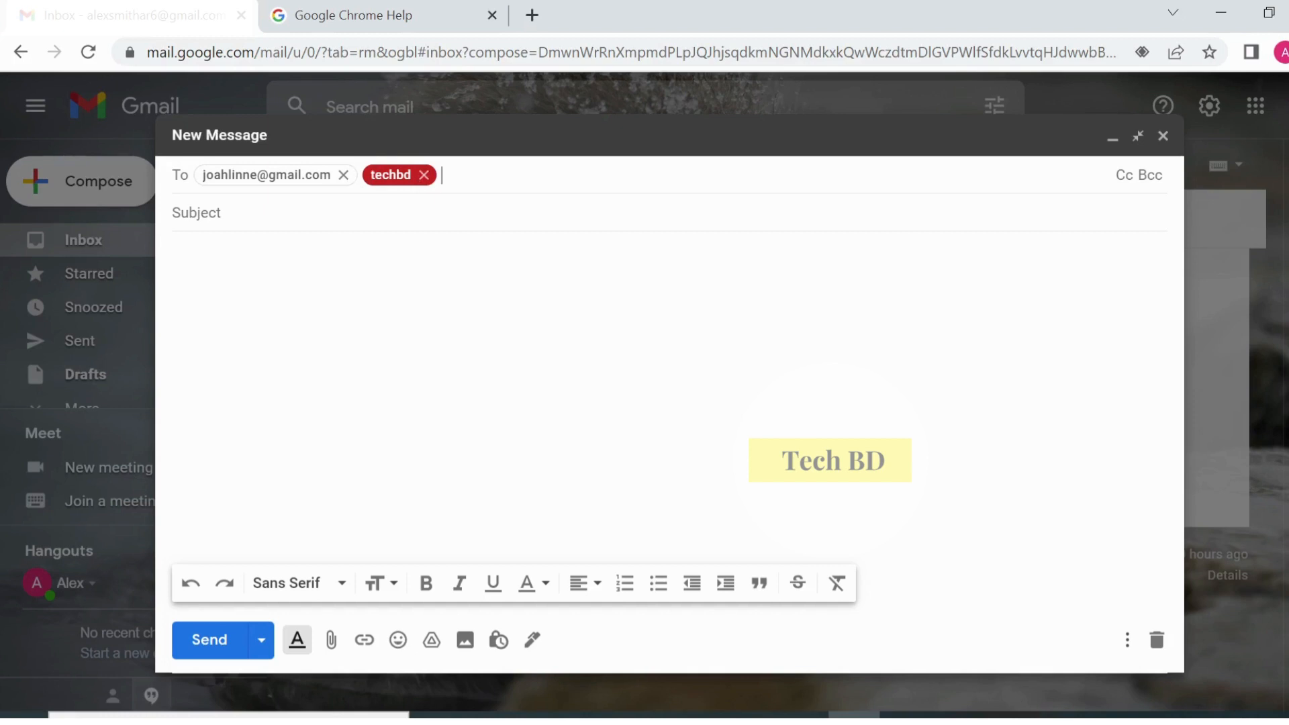
pyautogui.click(423, 175)
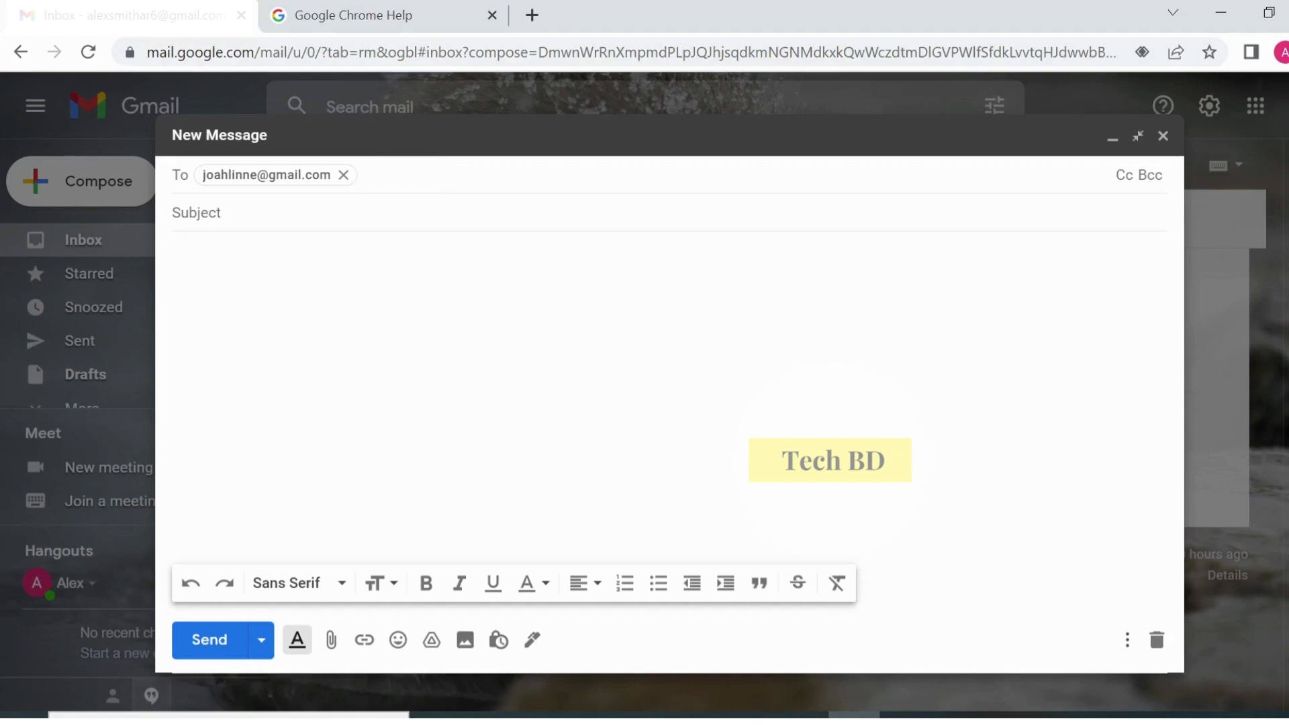
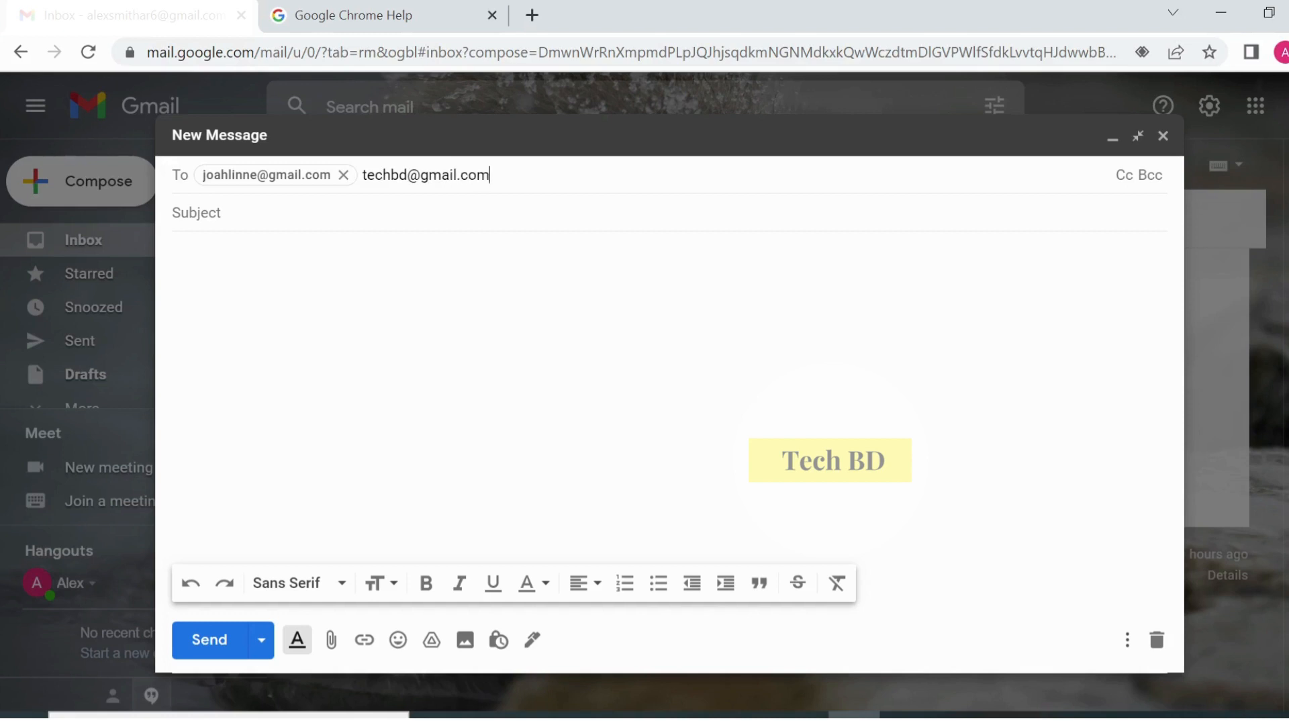
pyautogui.press('Return')
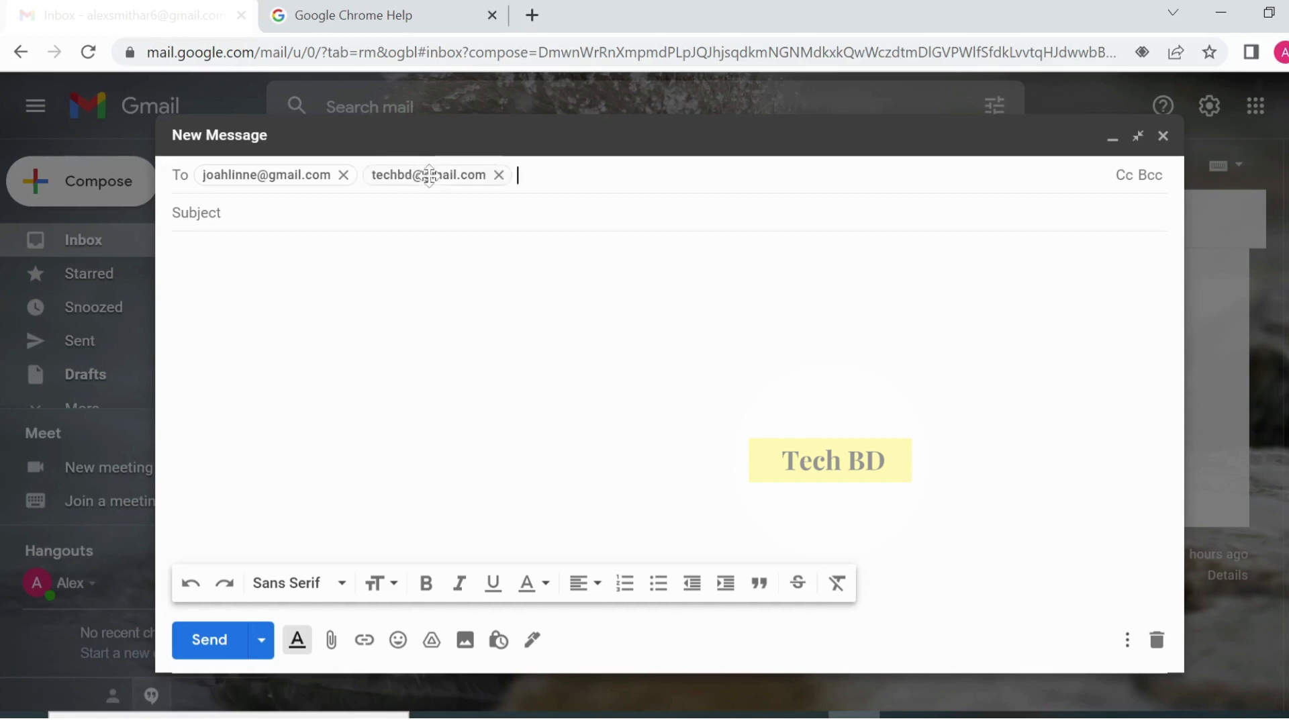
pyautogui.moveTo(429, 176)
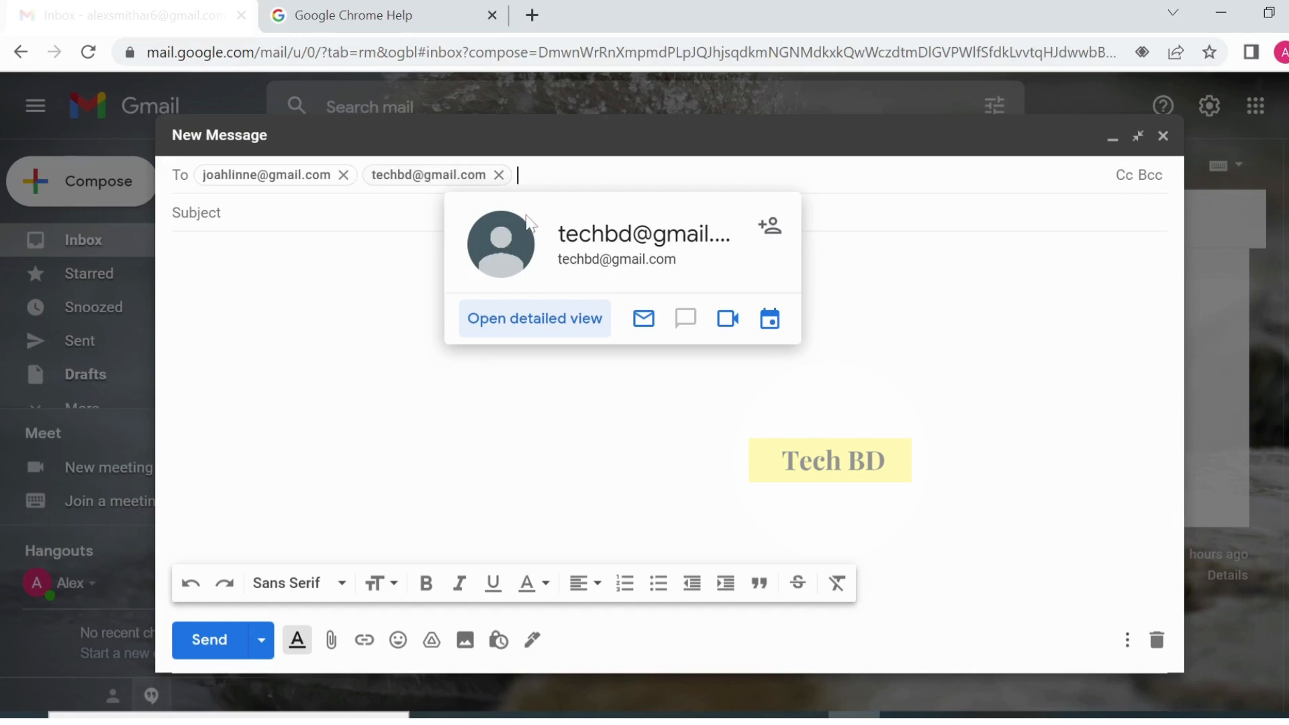
# - Remove the second recipient so only the first address remains in To
pyautogui.click(498, 175)
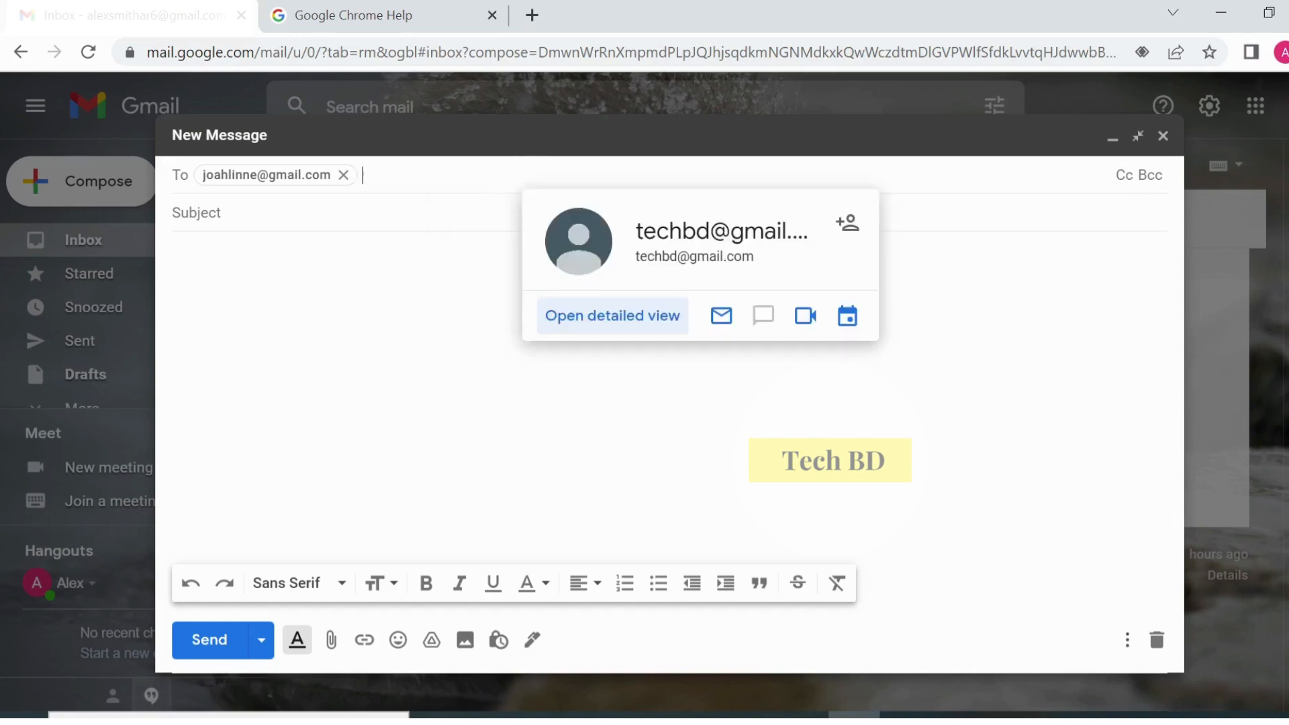
pyautogui.click(328, 232)
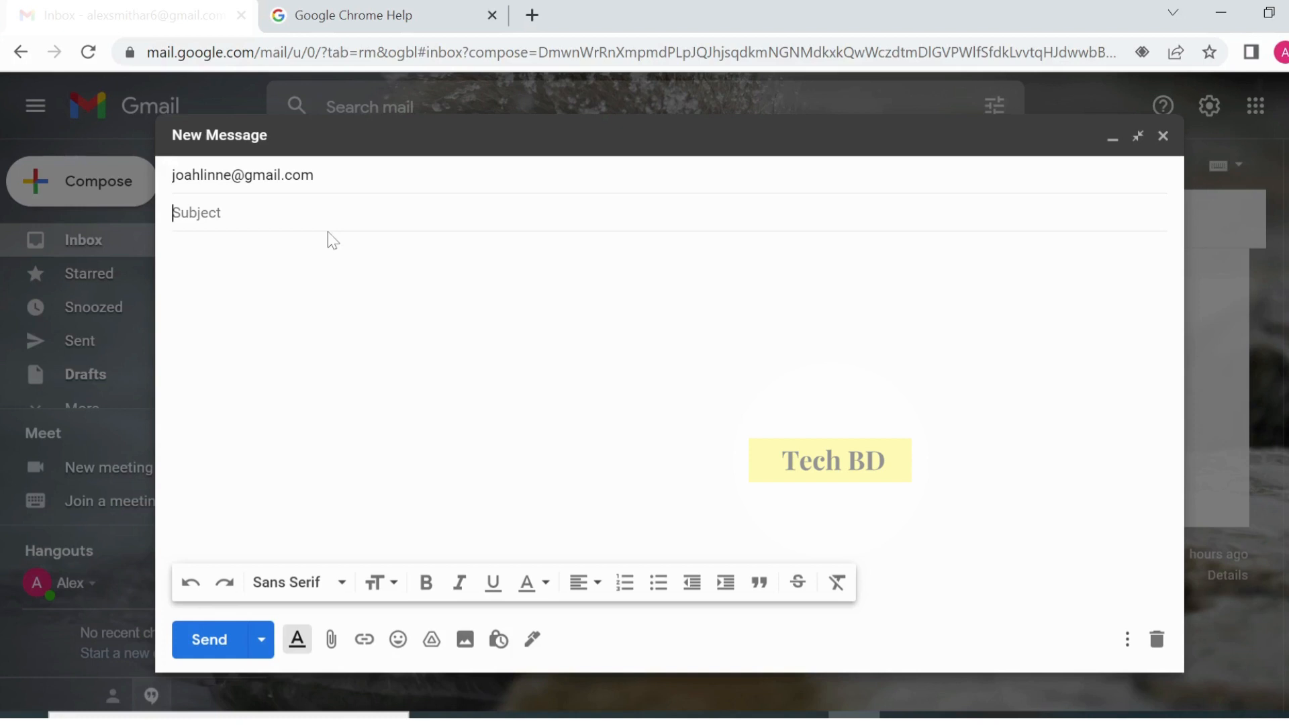
# - Enter the subject 'How are you?' and place the cursor in the message body
pyautogui.write('How are you?')
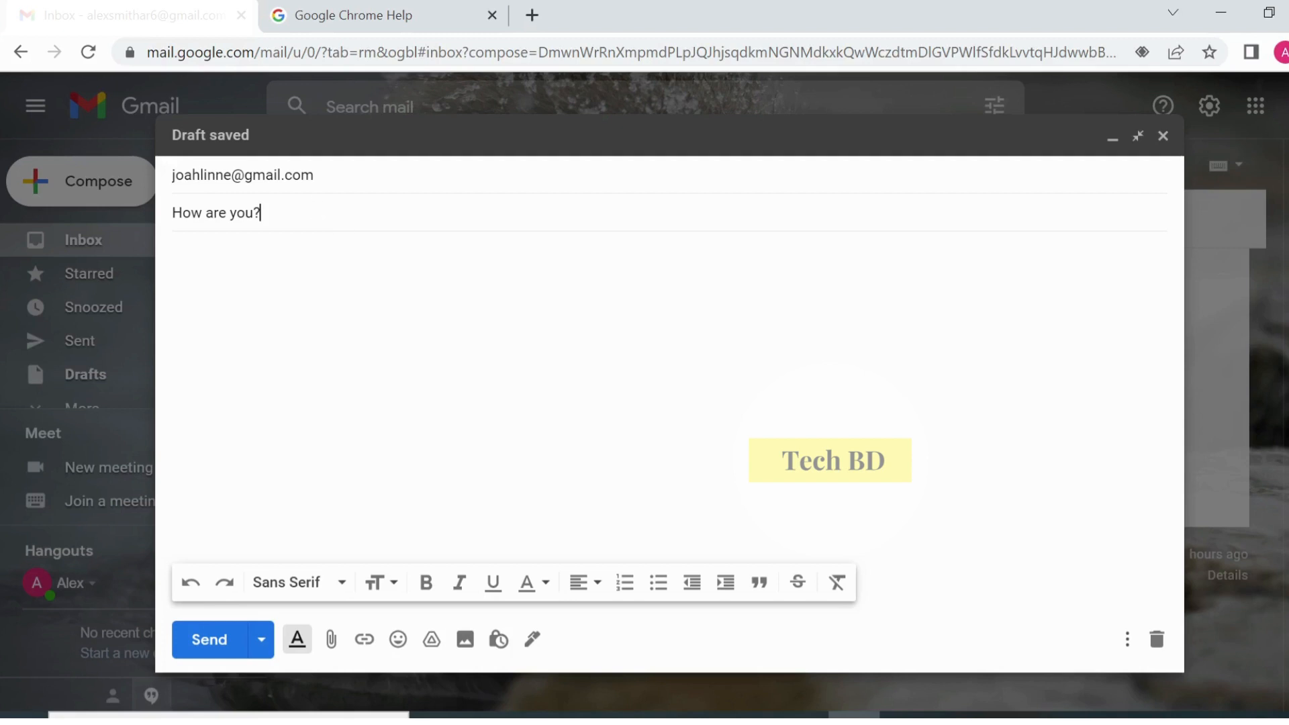
pyautogui.moveTo(263, 213); pyautogui.dragTo(166, 217)
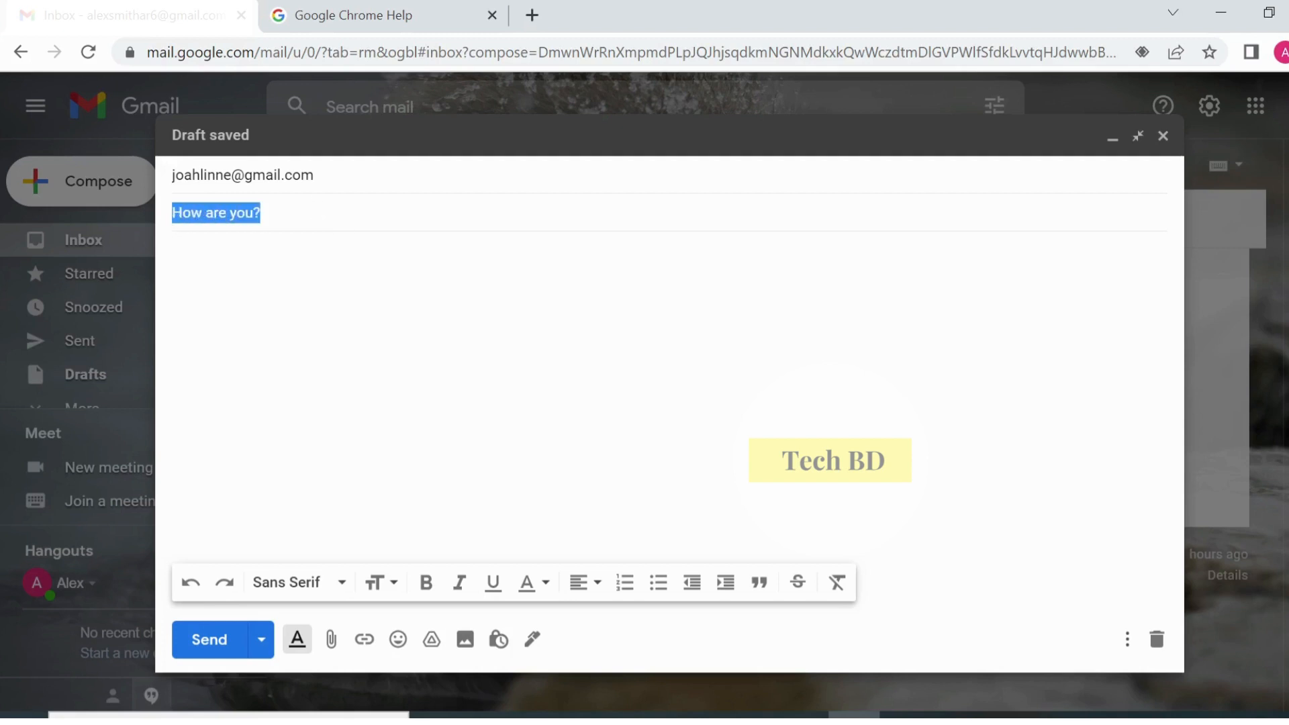
pyautogui.click(302, 215)
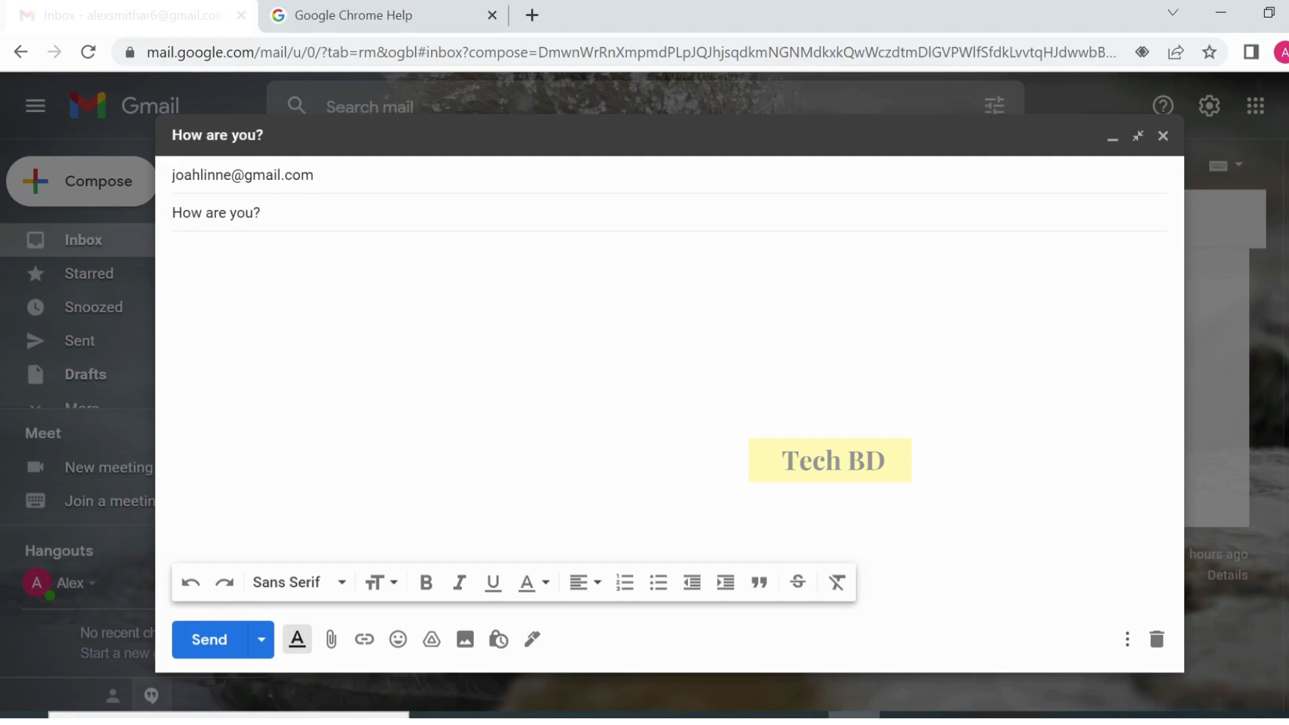
pyautogui.click(188, 249)
pyautogui.rightClick(206, 258)
# - Paste the Lorem Ipsum paragraph into the body and select its opening words 'Lorem Ipsum'
pyautogui.click(271, 425)
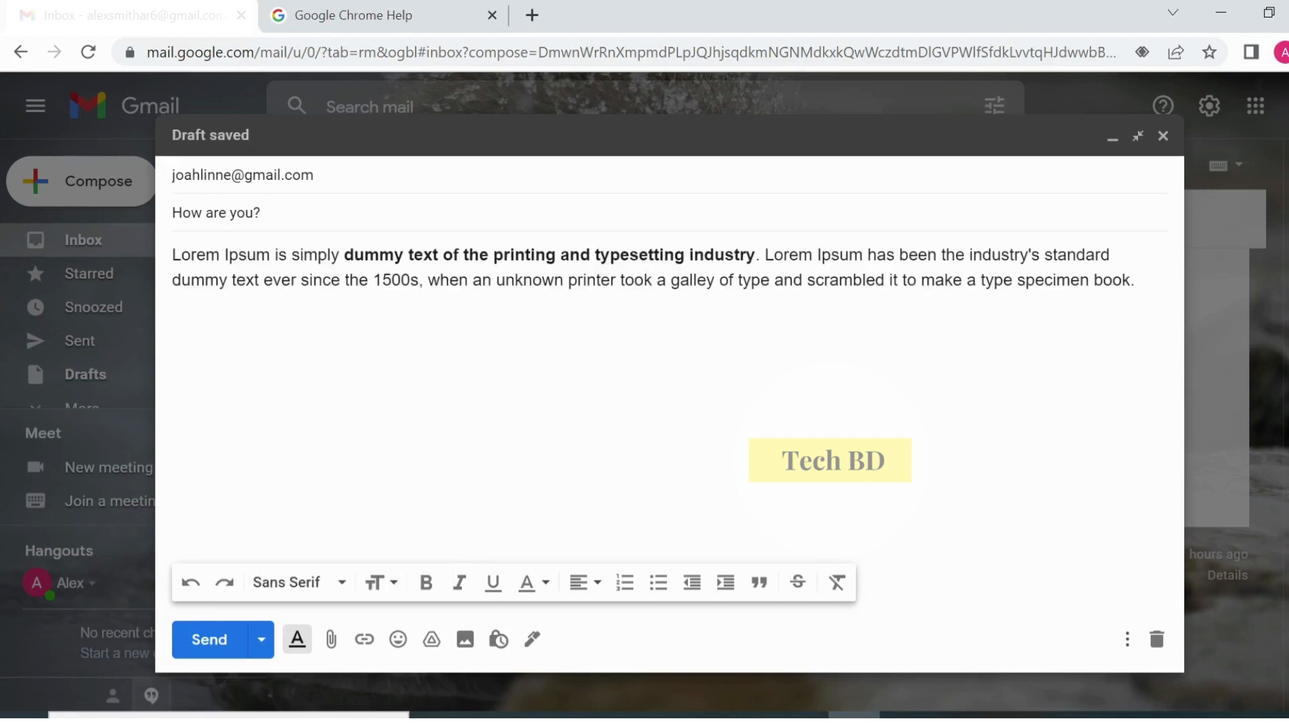
pyautogui.moveTo(172, 254); pyautogui.dragTo(1134, 280)
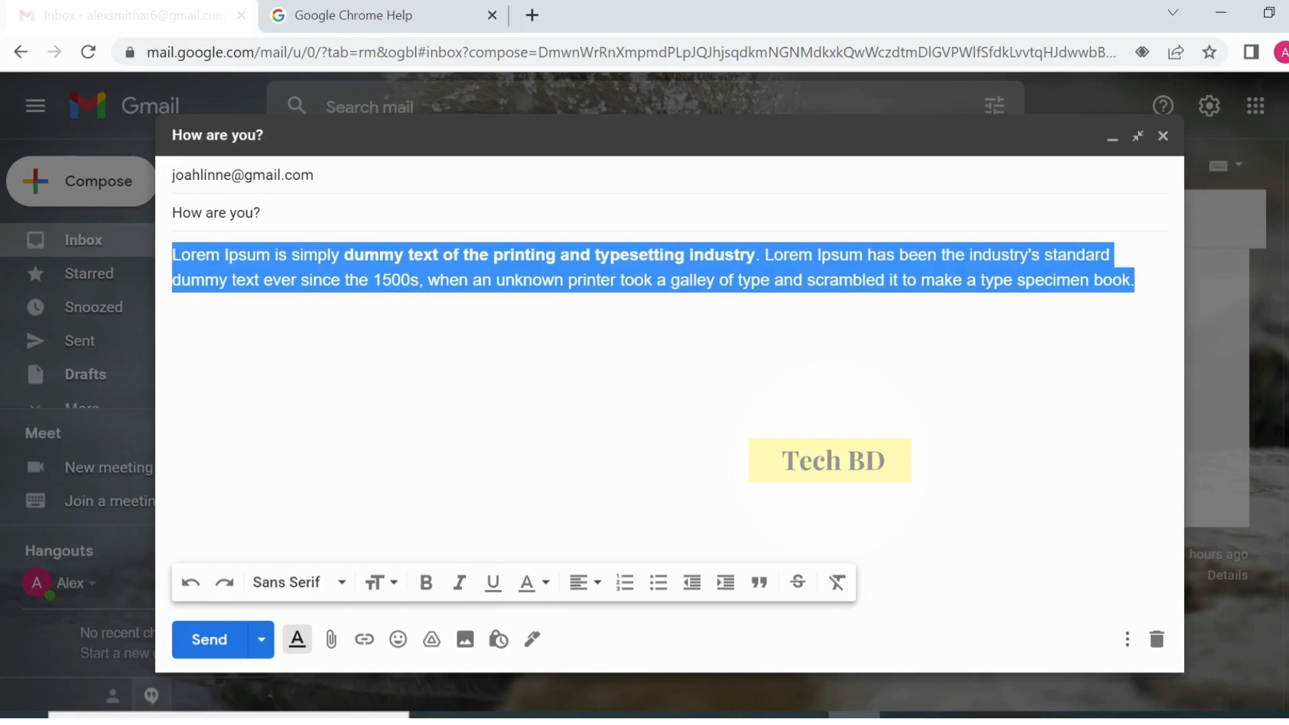
pyautogui.click(680, 280)
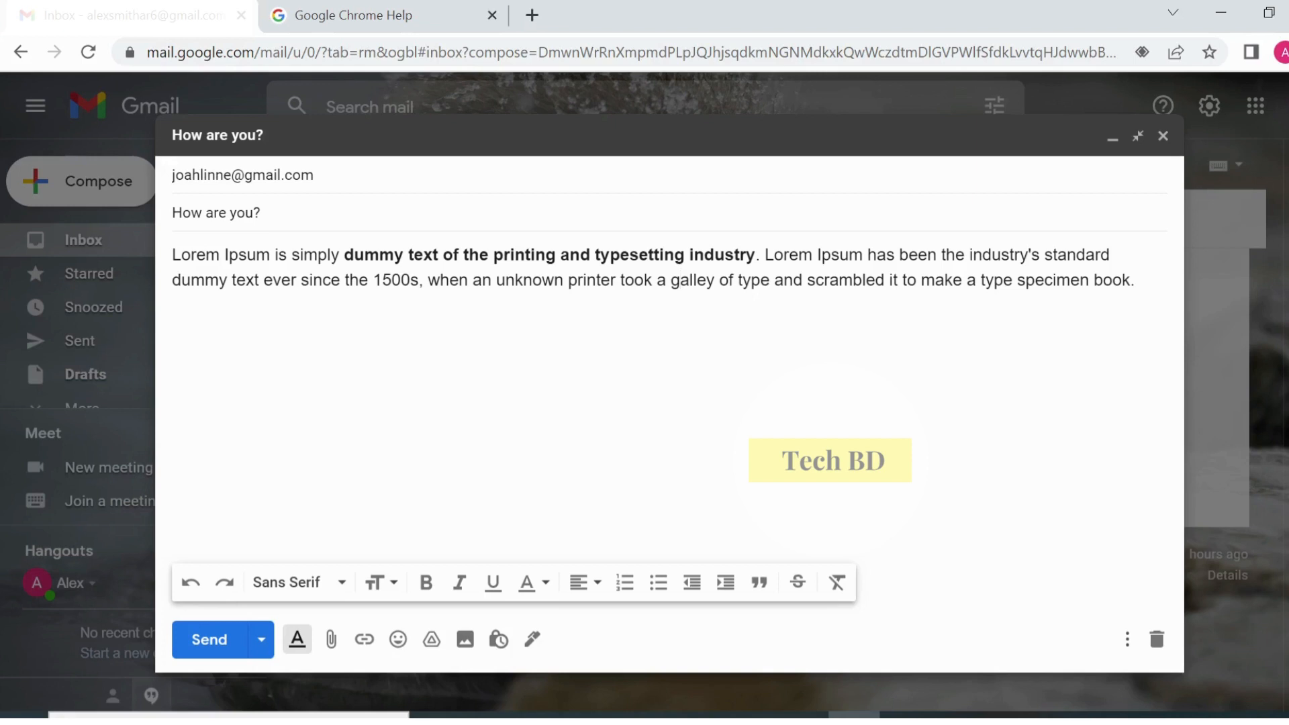
pyautogui.moveTo(173, 255); pyautogui.dragTo(269, 256)
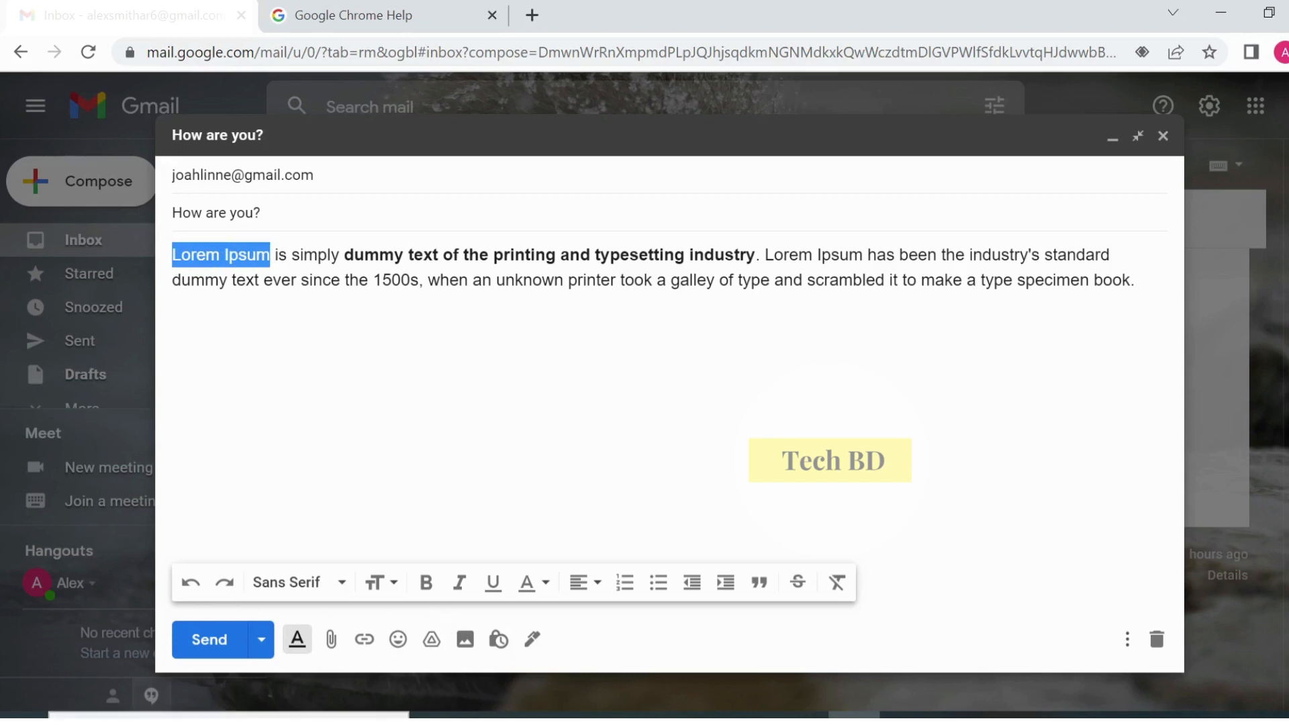
# - Set the opening words 'Lorem Ipsum' in the Georgia font
pyautogui.click(336, 583)
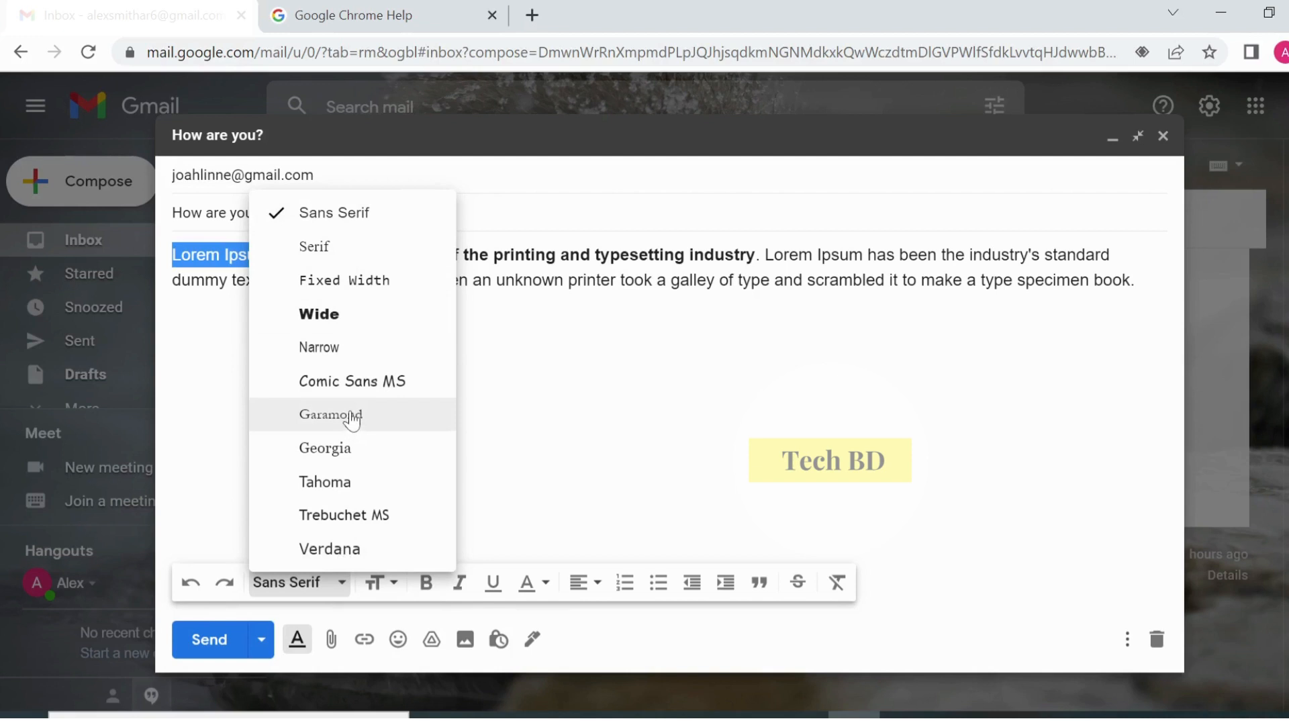
pyautogui.click(346, 455)
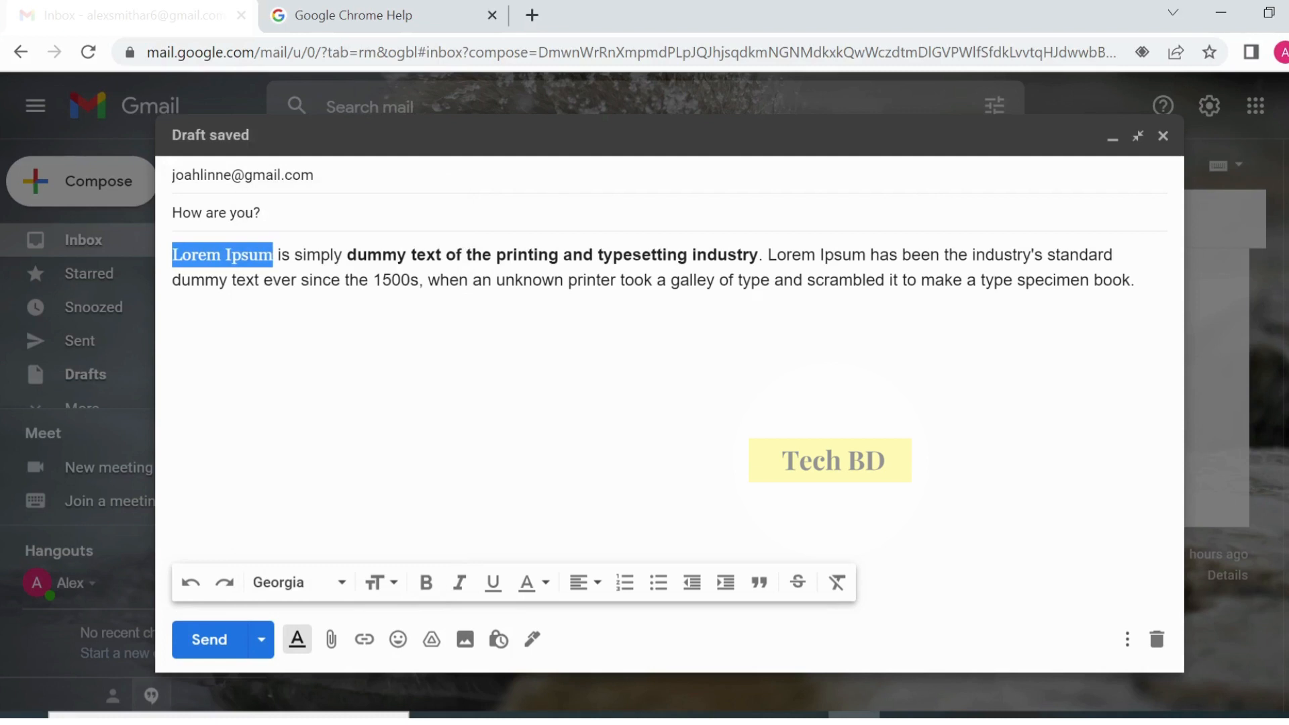
# - Make 'Lorem Ipsum' Large, then change it to Small text size
pyautogui.click(399, 582)
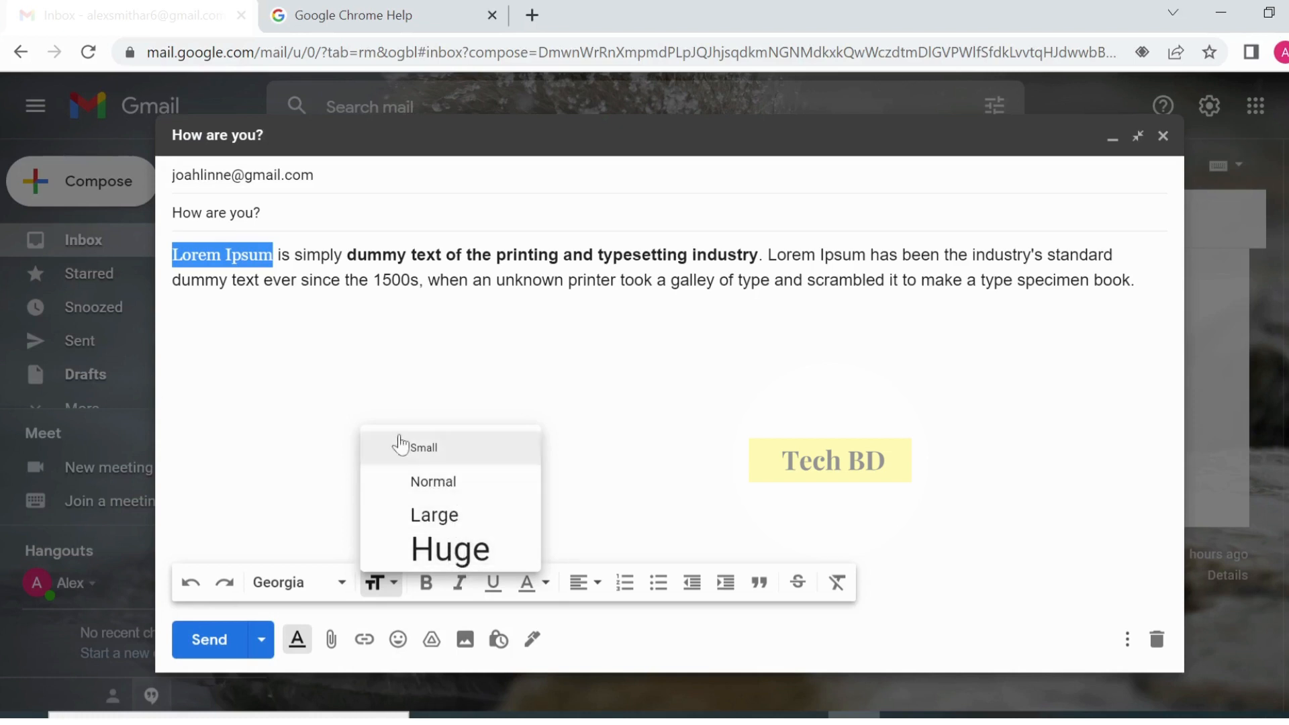
pyautogui.click(480, 532)
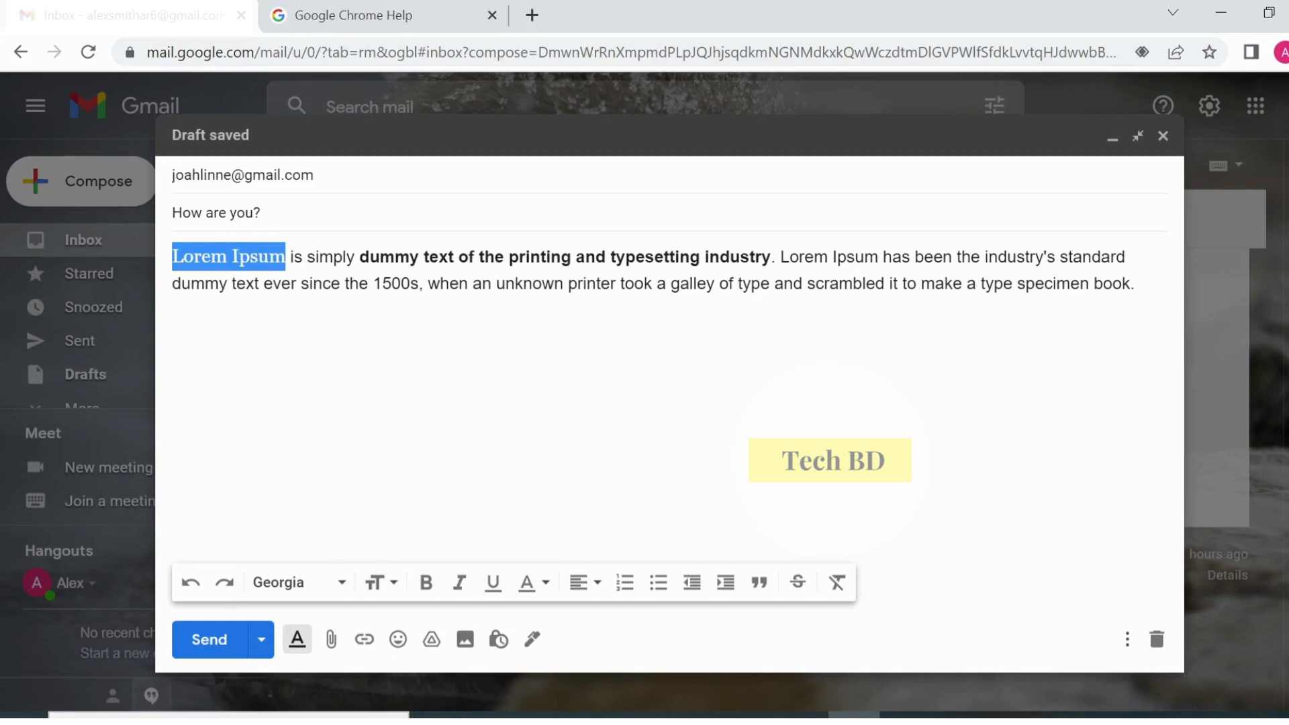
pyautogui.click(391, 584)
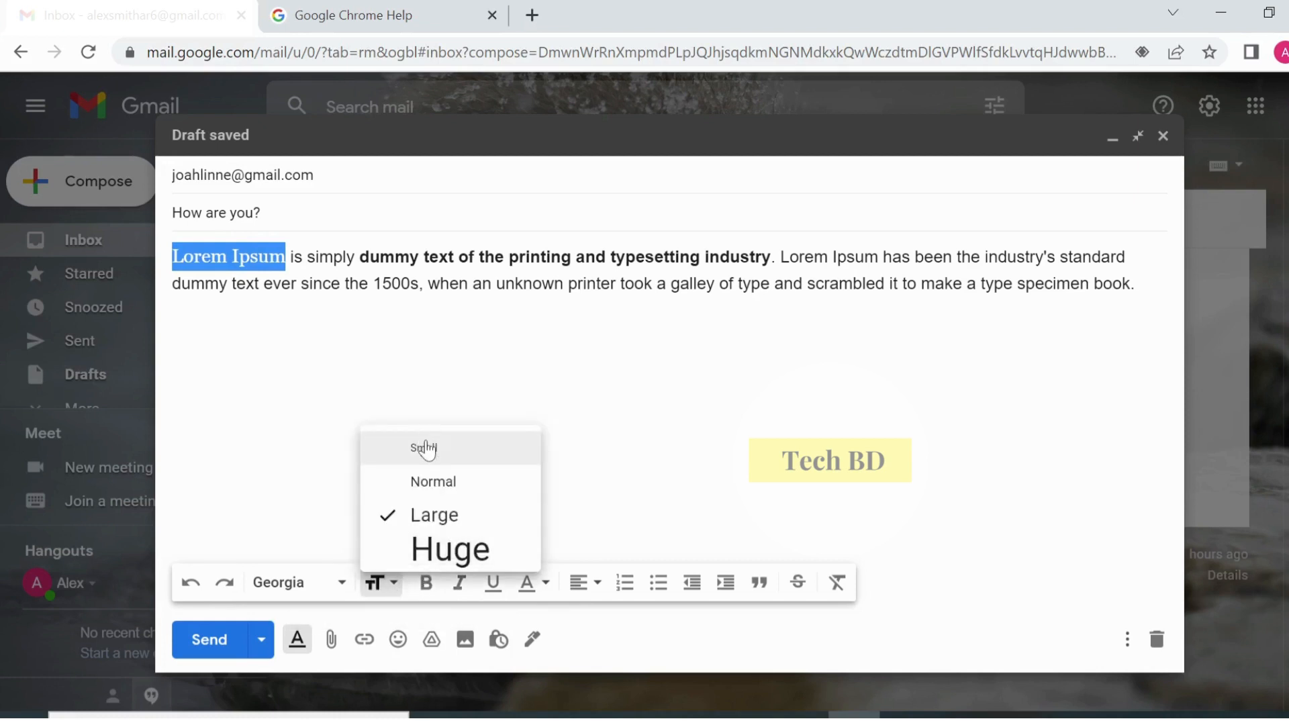
pyautogui.click(424, 447)
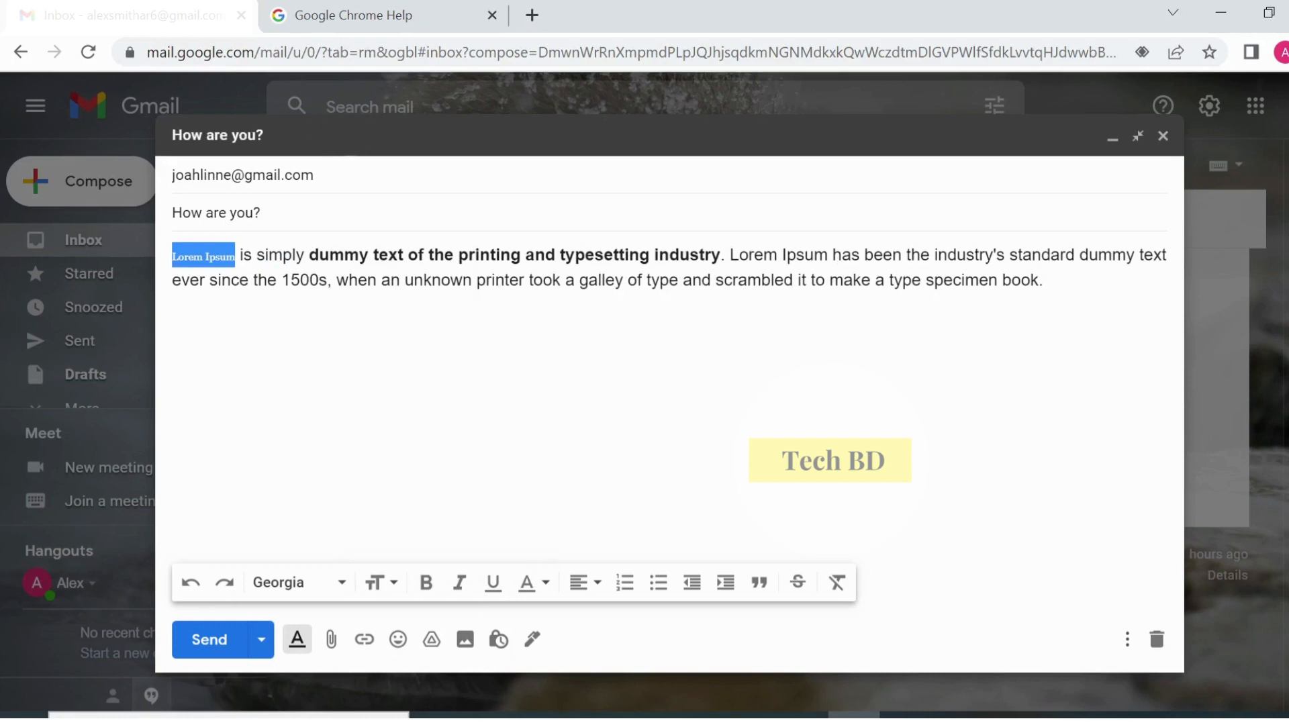
# - Make 'Lorem Ipsum' bold, italic and underlined, toggling and undoing the underline before reapplying it
pyautogui.click(425, 582)
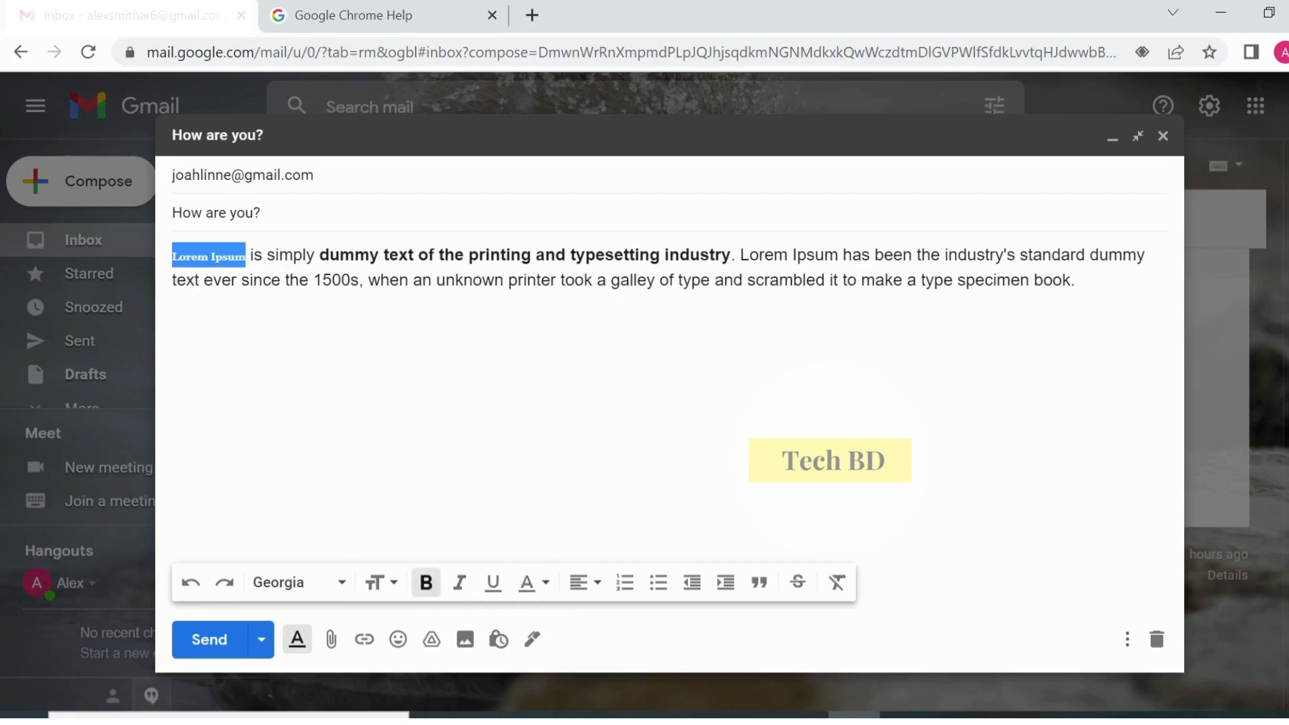
pyautogui.click(462, 583)
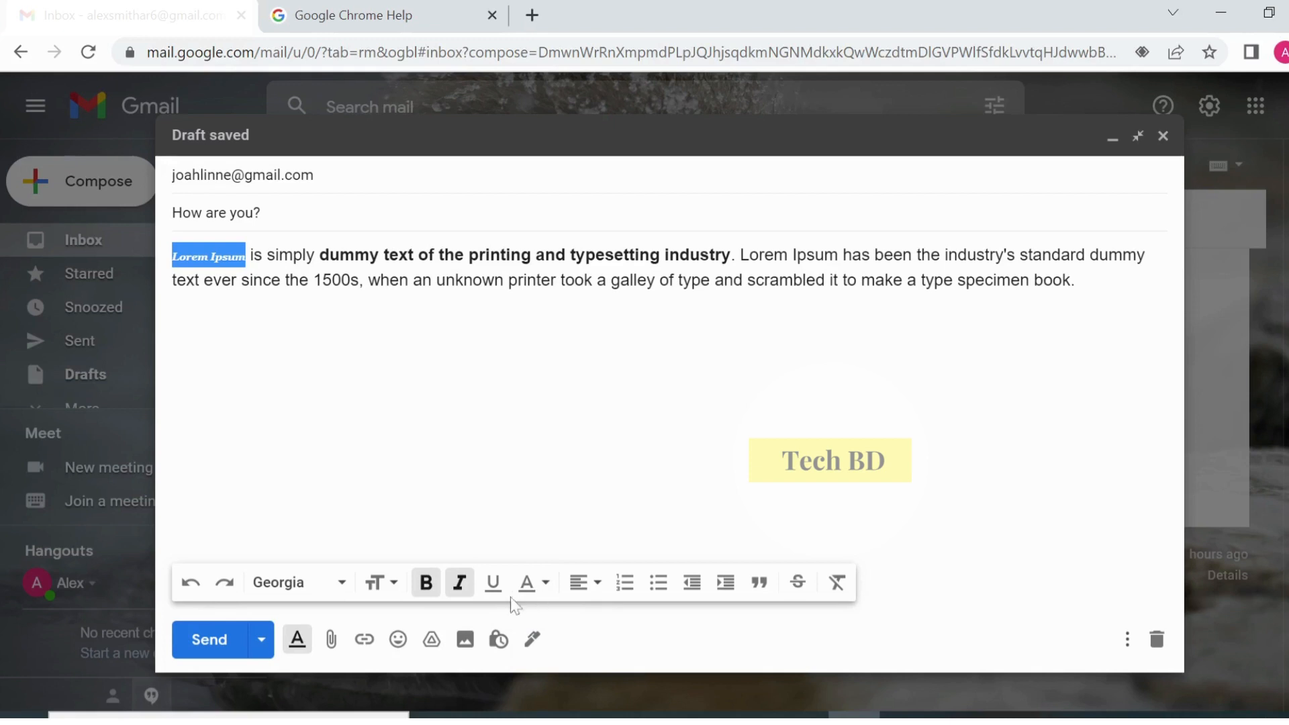
pyautogui.click(493, 584)
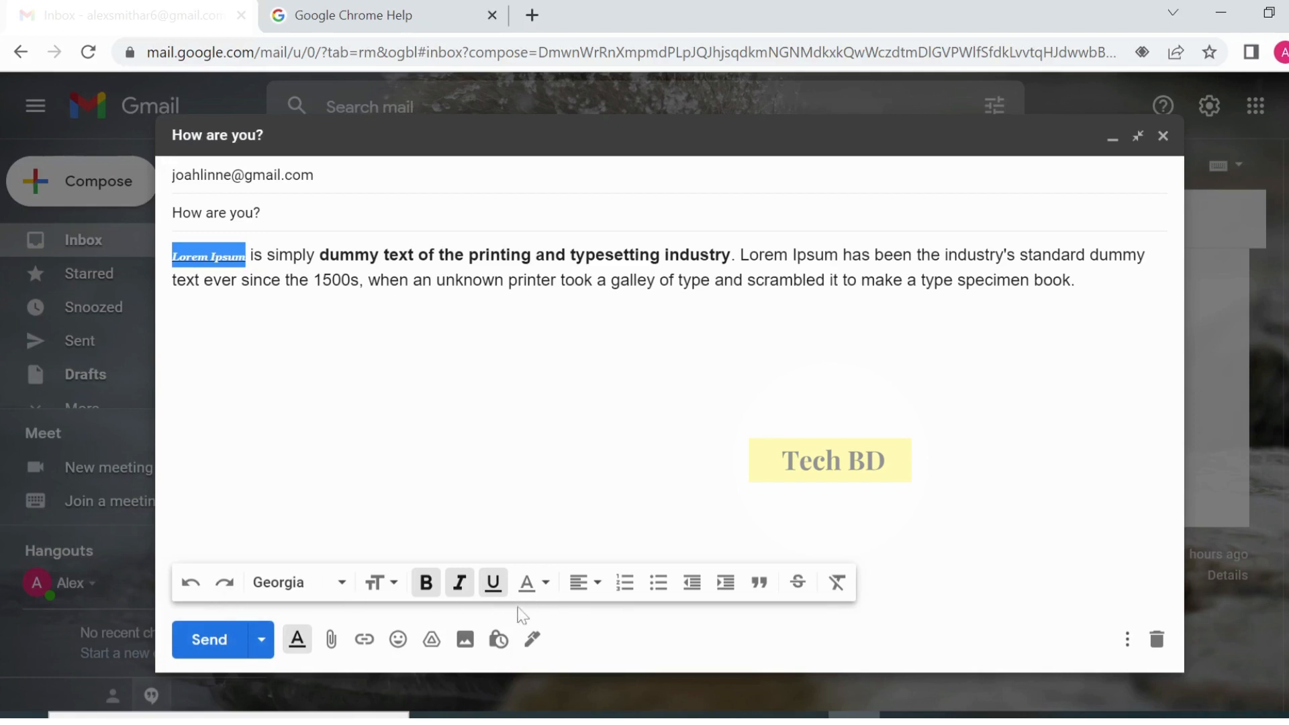
pyautogui.click(494, 597)
pyautogui.click(492, 596)
pyautogui.click(191, 585)
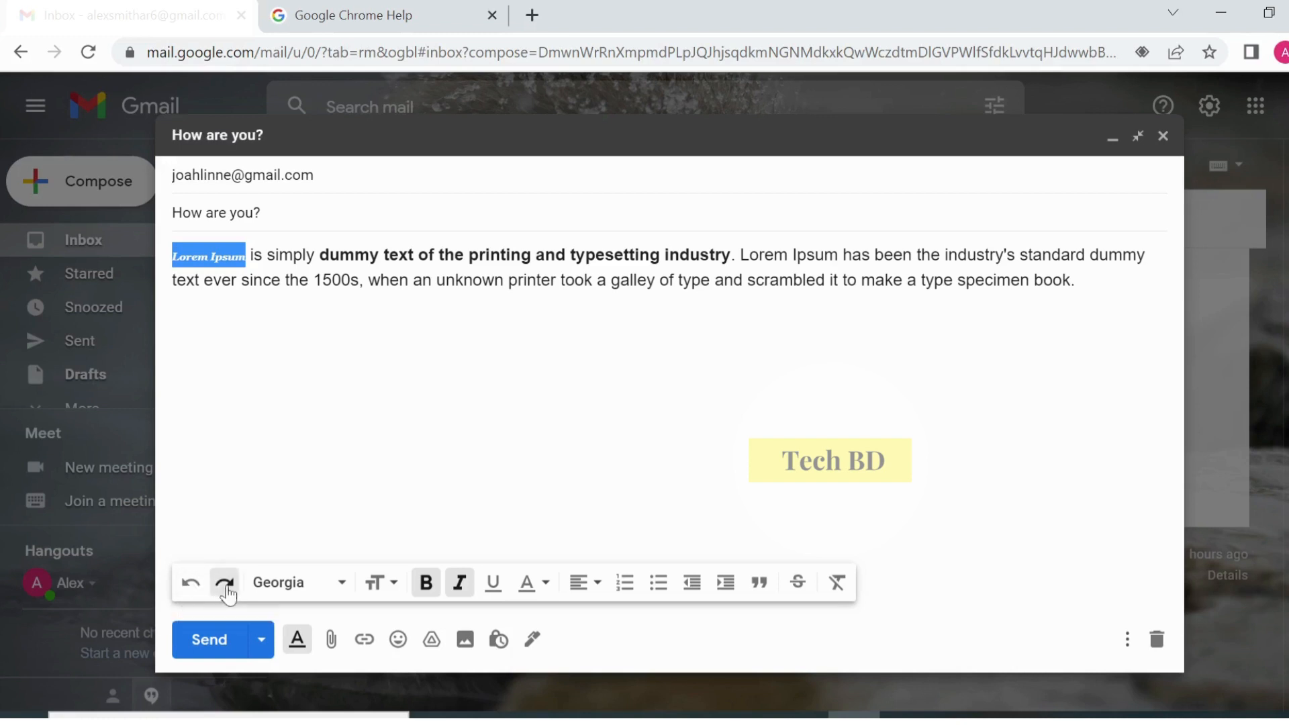
pyautogui.hotkey('ctrl', 'u')
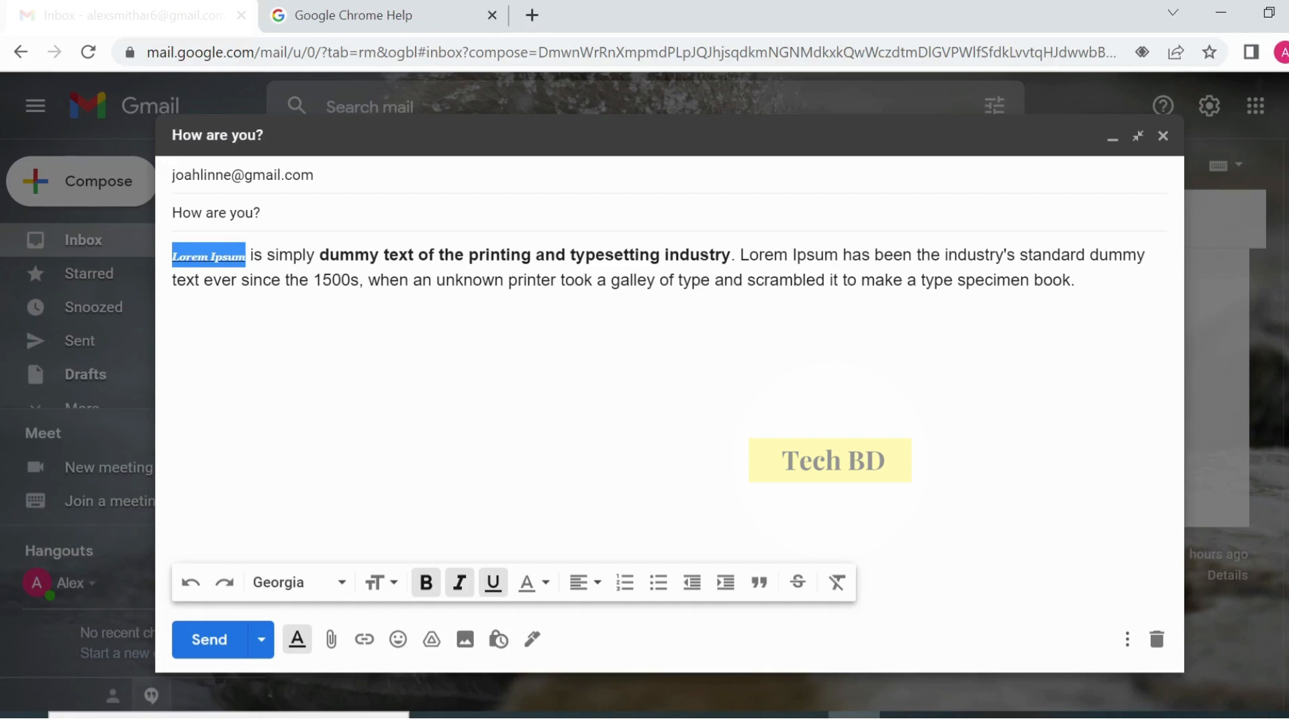
# - Give the words 'Lorem Ipsum' a light red background highlight
pyautogui.click(546, 584)
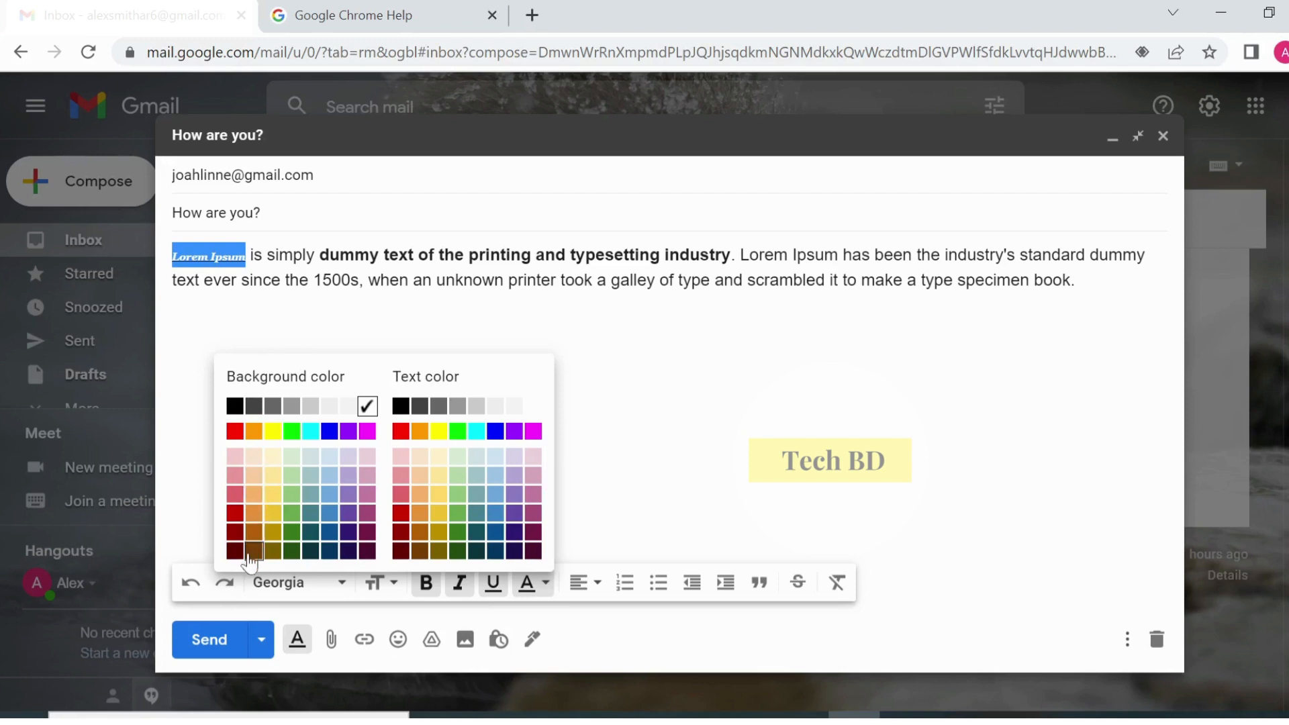
pyautogui.click(235, 478)
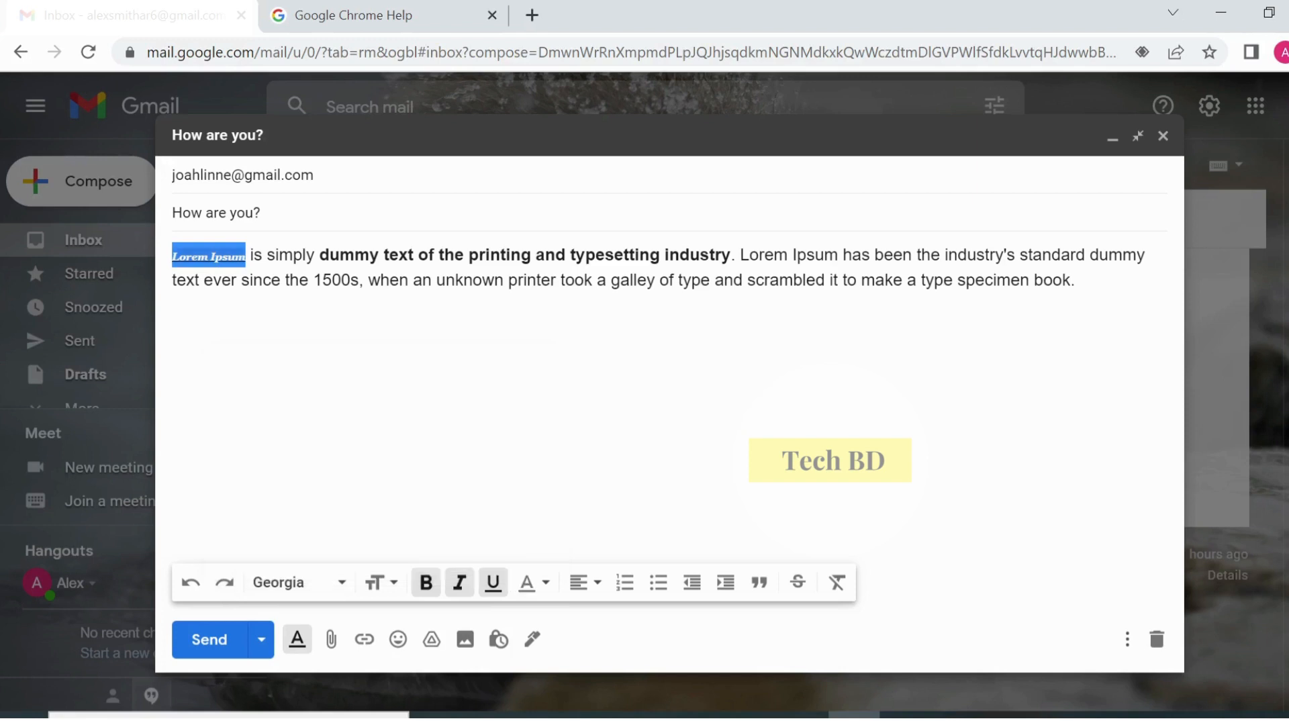
pyautogui.click(272, 281)
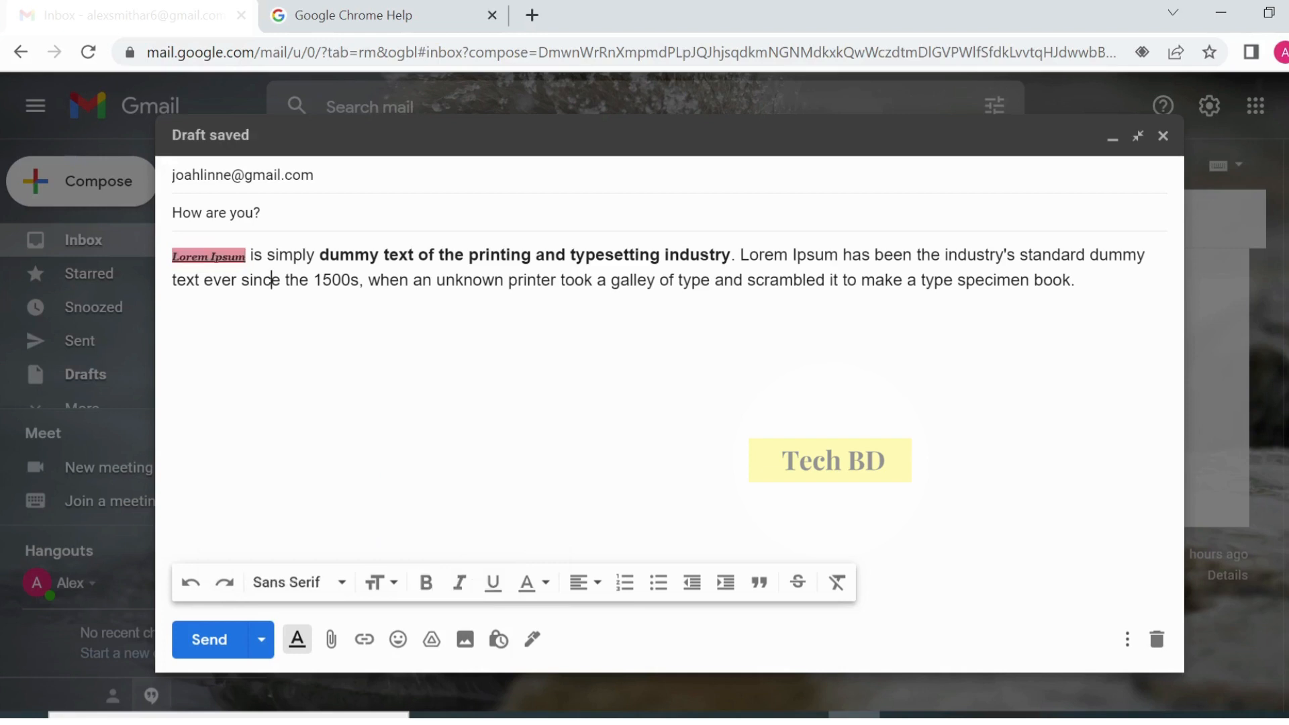
# - Reselect 'Lorem Ipsum' and change its lettering to light grey
pyautogui.moveTo(249, 255); pyautogui.dragTo(172, 255)
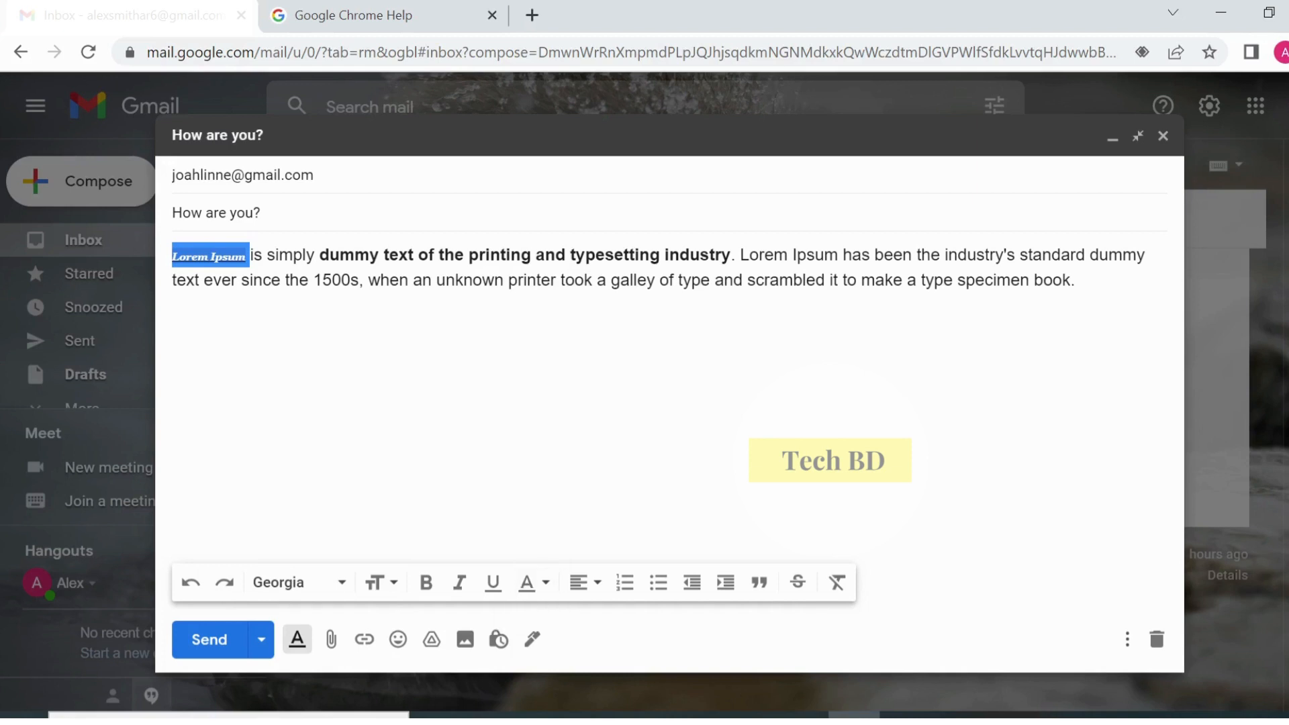
pyautogui.click(545, 583)
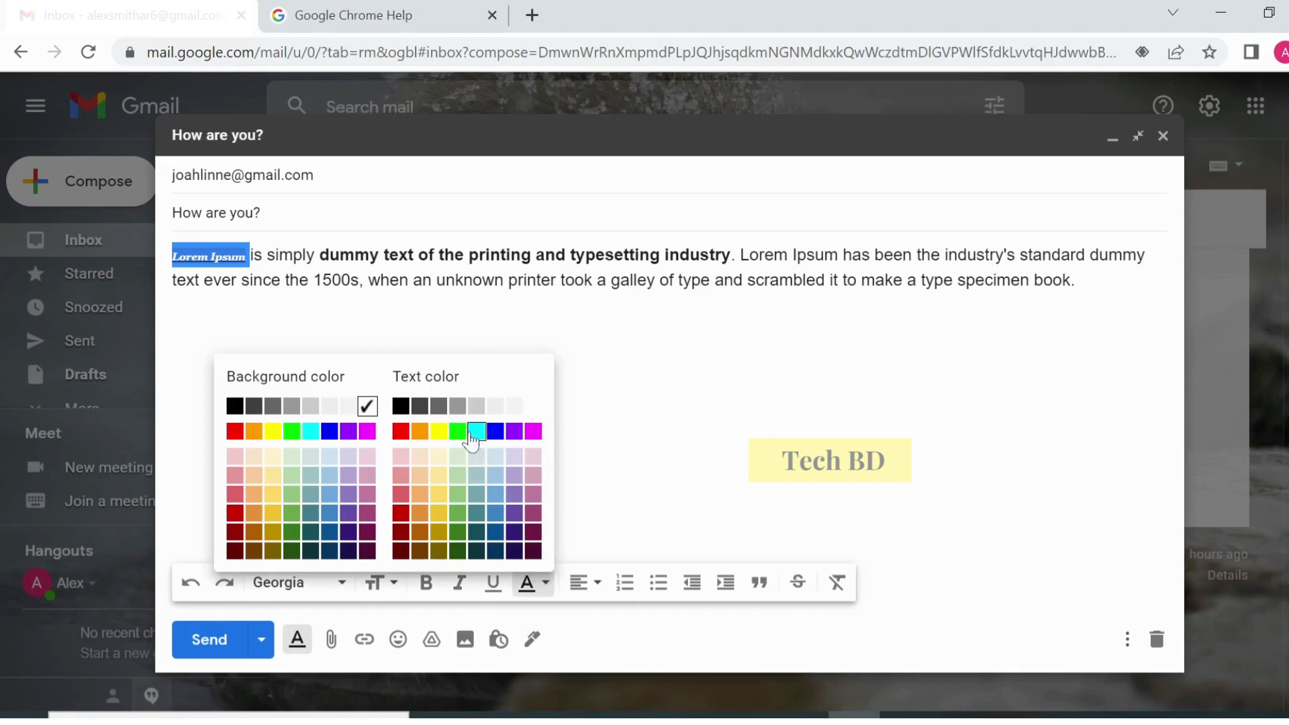
pyautogui.click(495, 406)
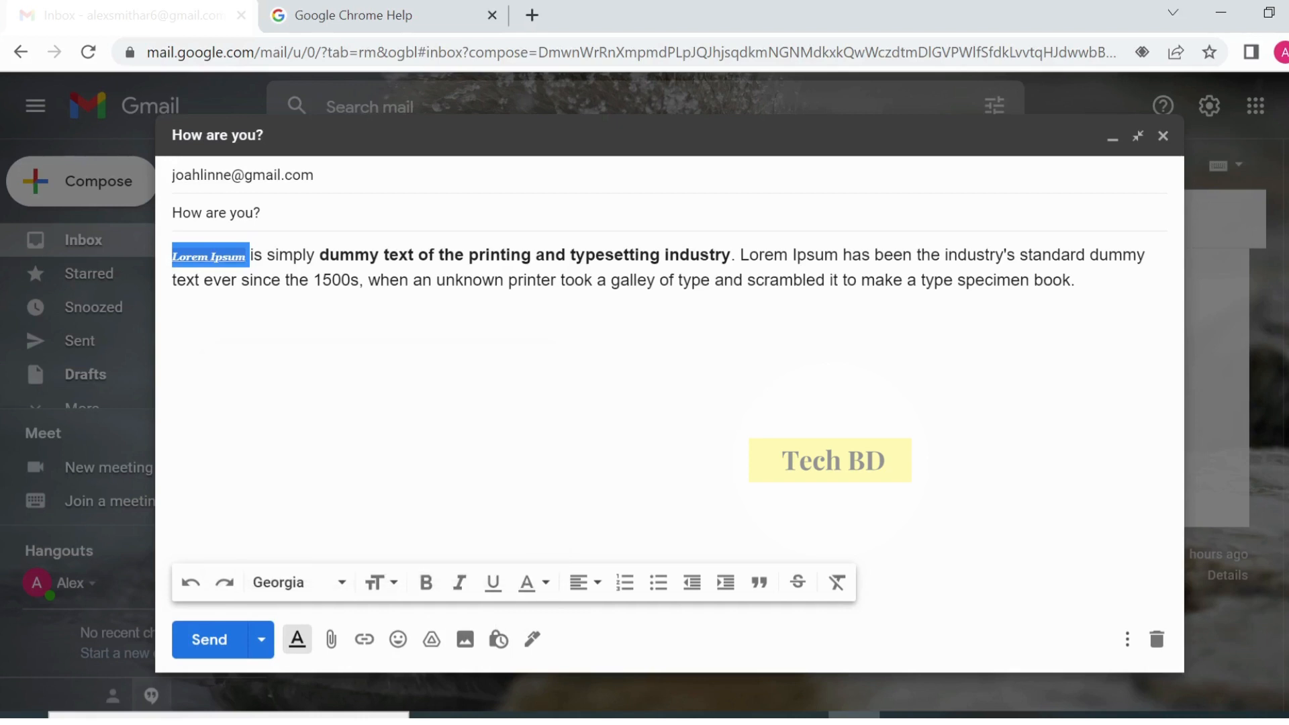
pyautogui.click(409, 280)
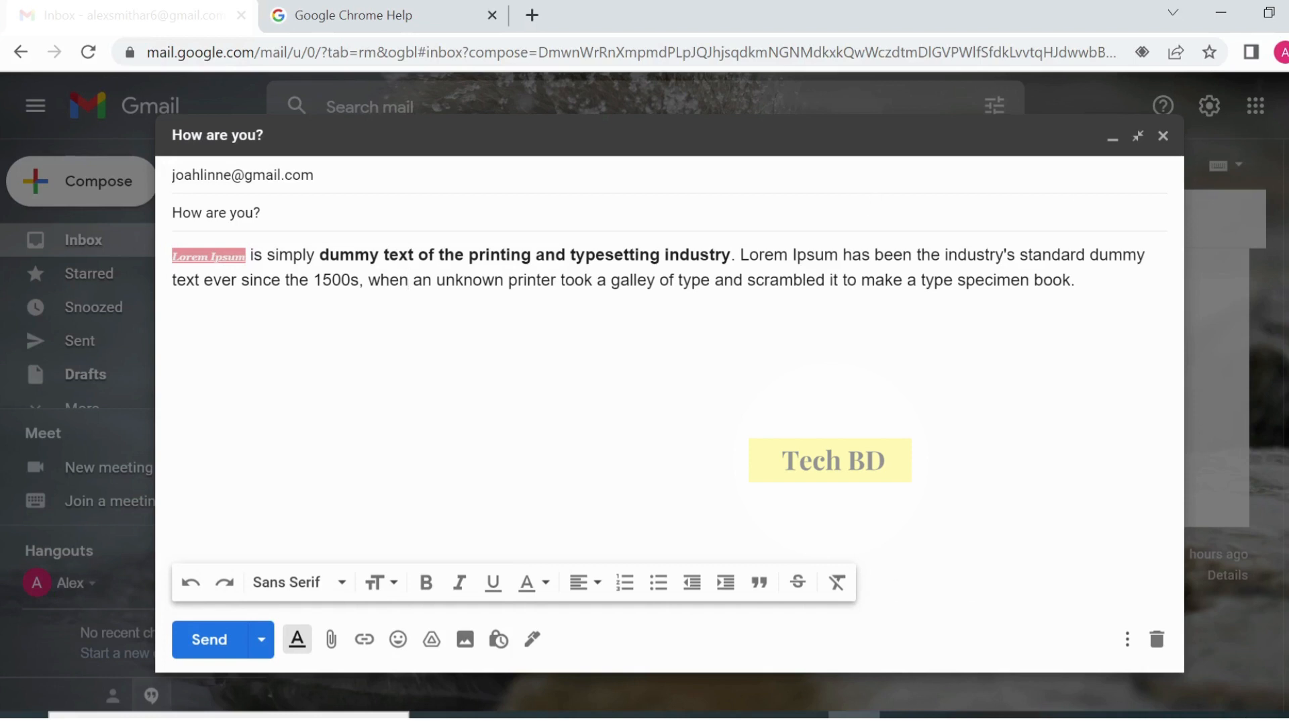
pyautogui.moveTo(172, 256); pyautogui.dragTo(1074, 280)
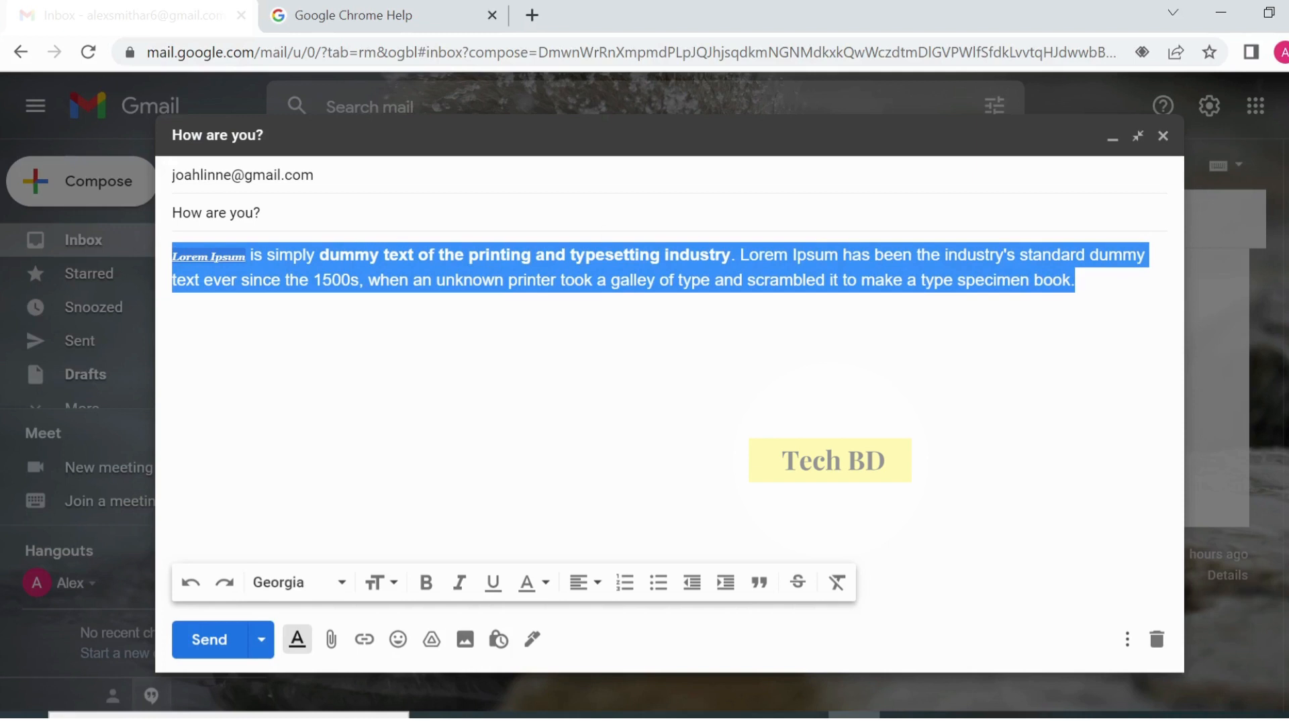
# - Centre the body paragraph, then strip all its bold, font, size and colour styling
pyautogui.click(597, 583)
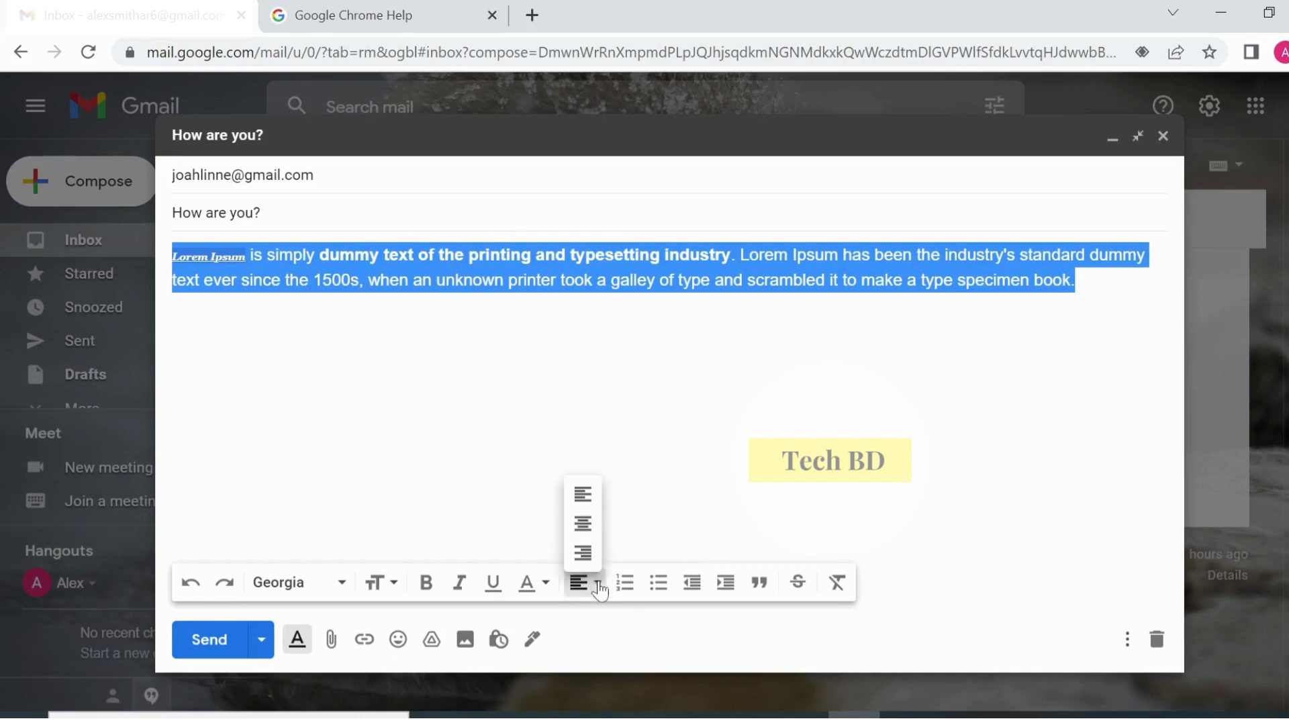
pyautogui.click(582, 527)
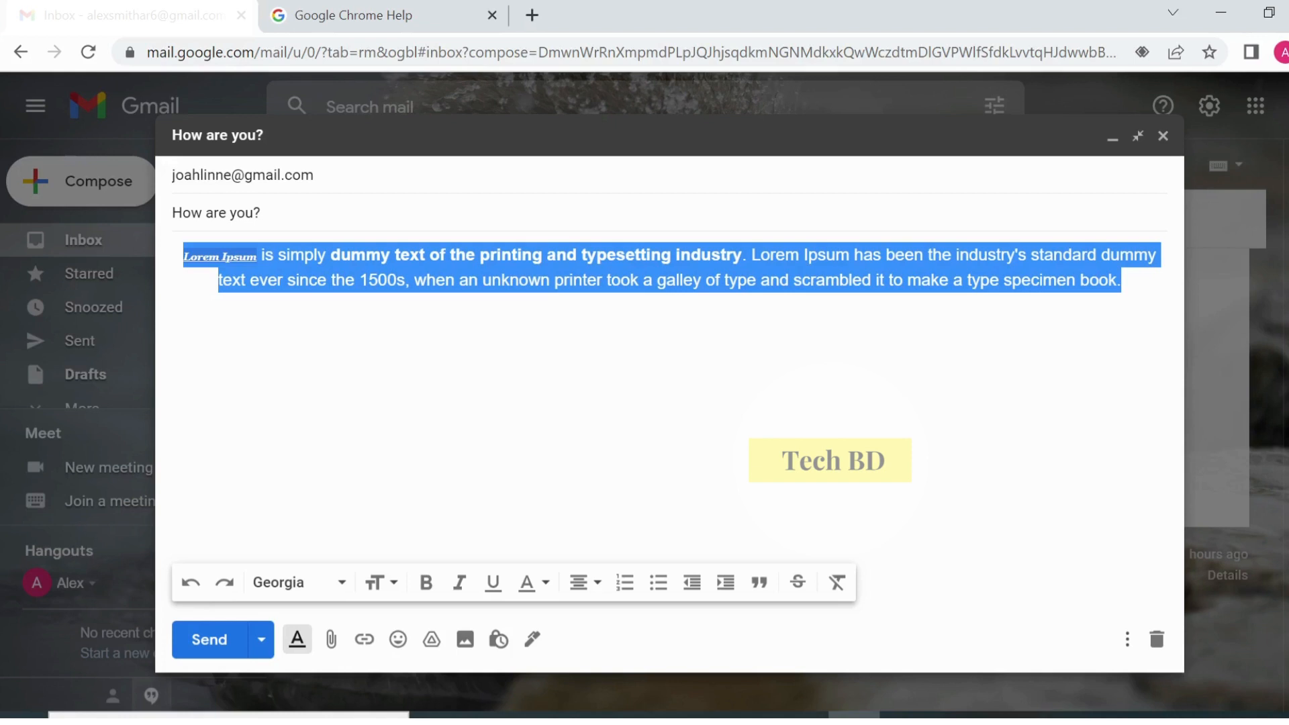
pyautogui.click(836, 590)
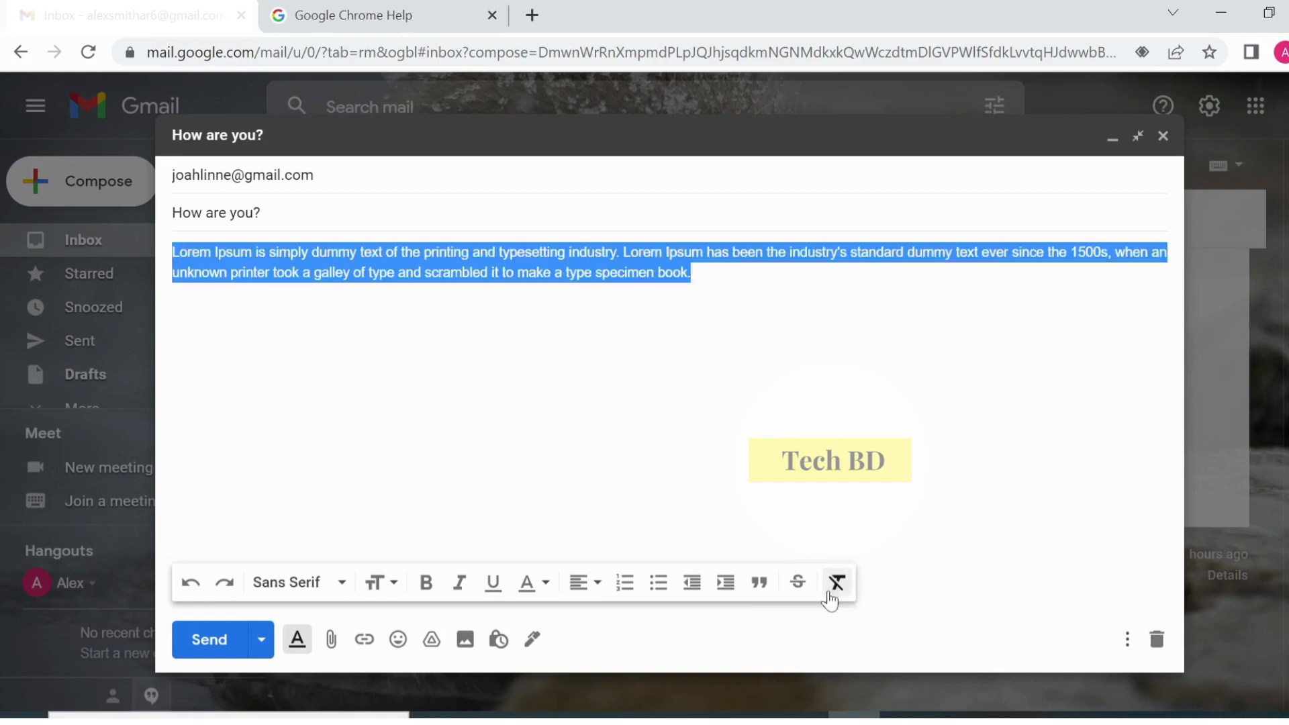
pyautogui.click(691, 272)
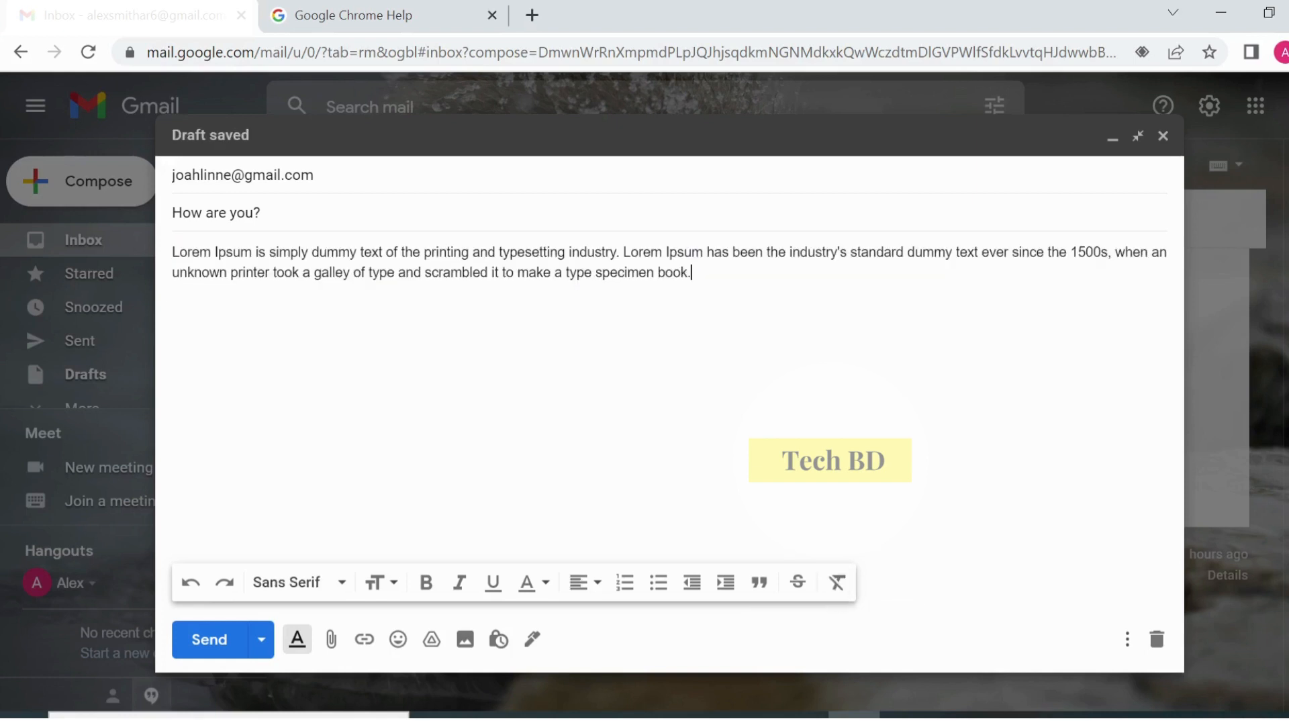
pyautogui.moveTo(172, 253); pyautogui.dragTo(693, 273)
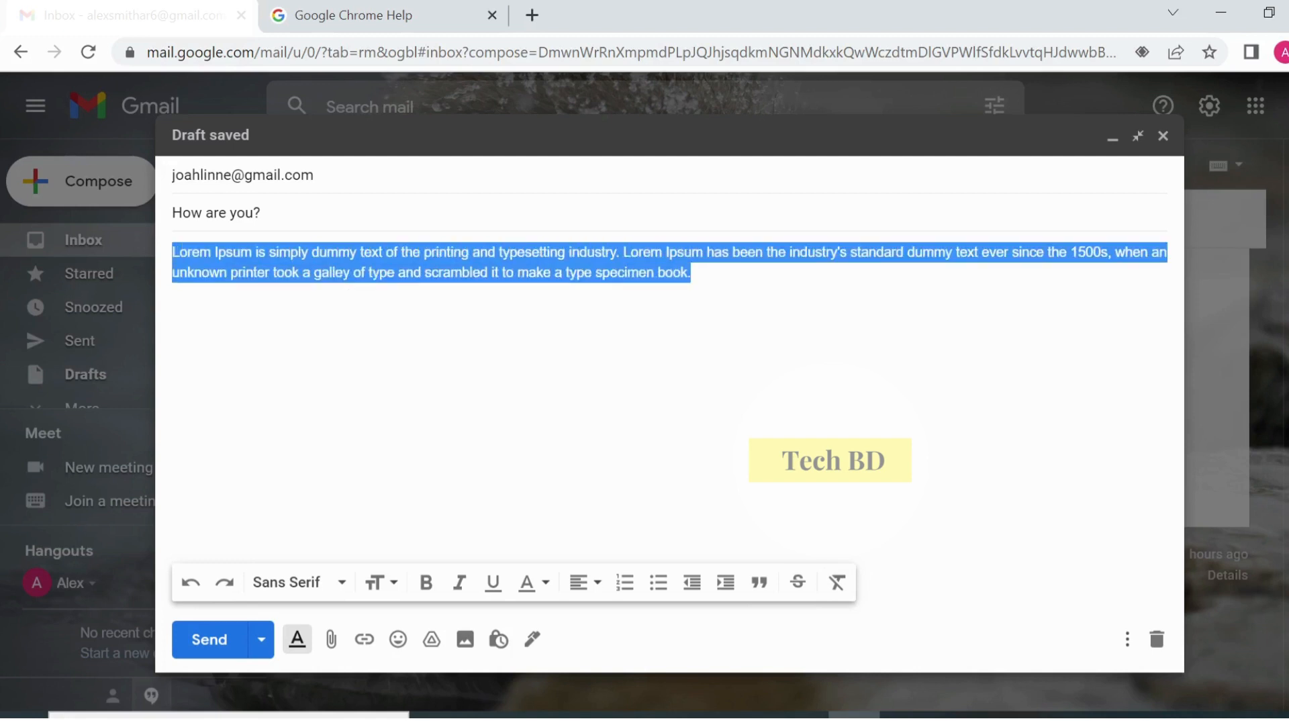
pyautogui.click(692, 274)
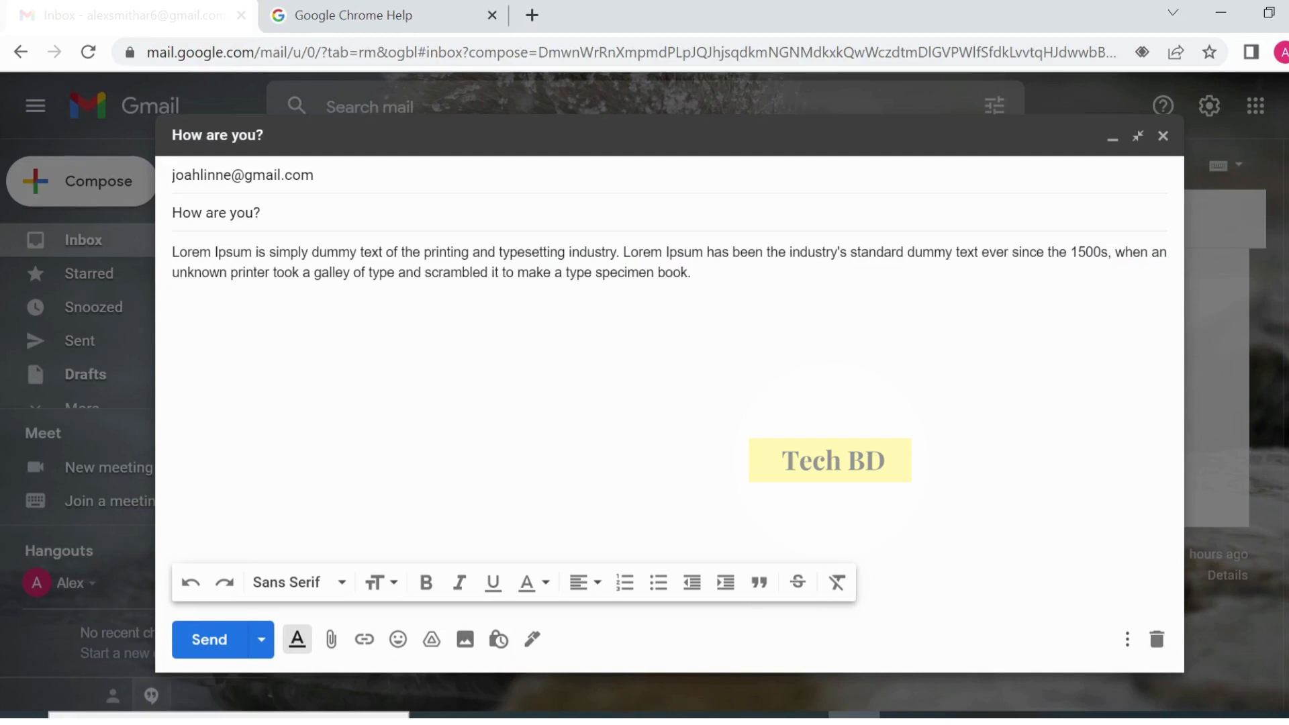
# - Attach Welcome to Tech BD.docx from the Desktop to the draft
pyautogui.click(336, 631)
pyautogui.click(332, 646)
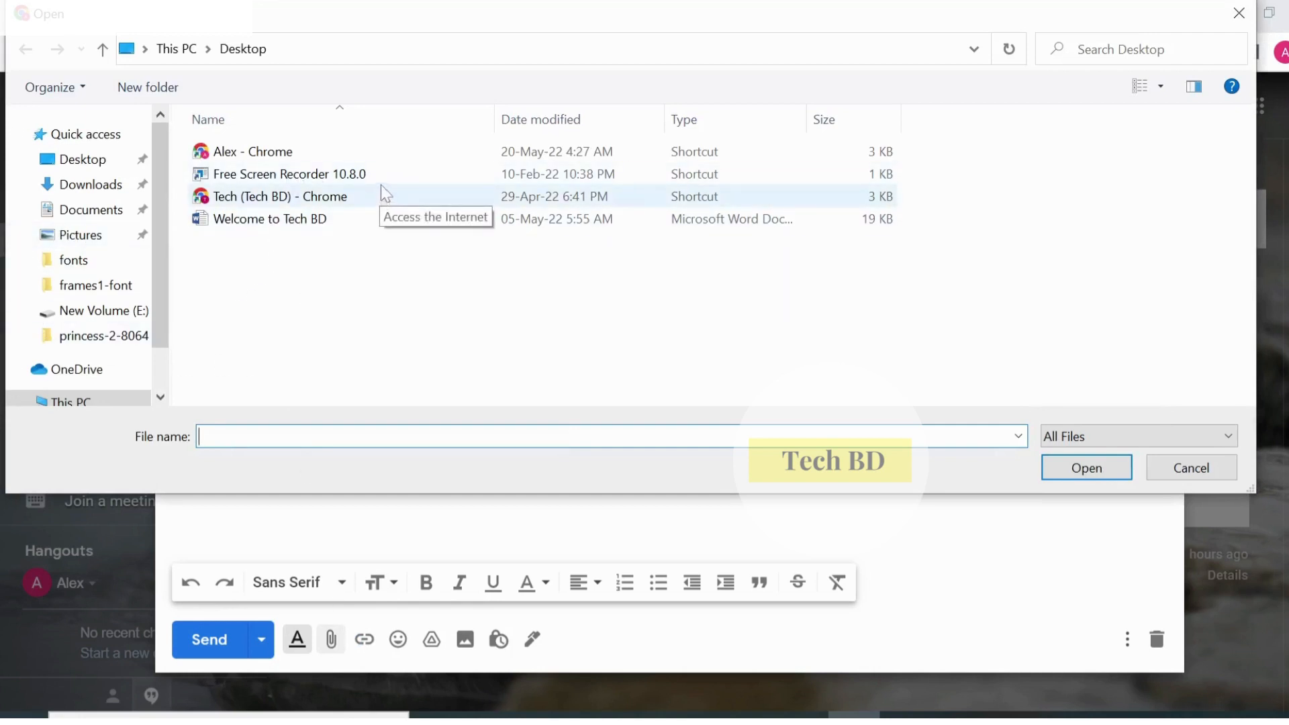
pyautogui.click(301, 222)
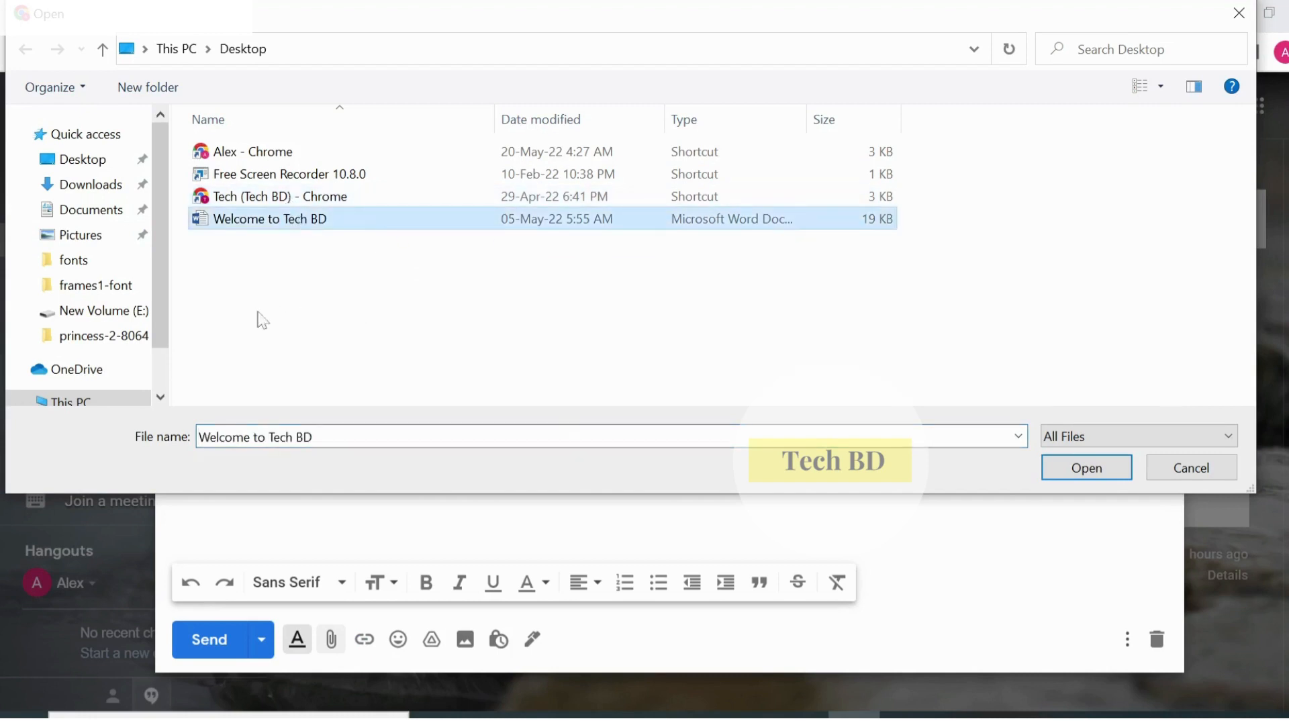
pyautogui.click(1086, 468)
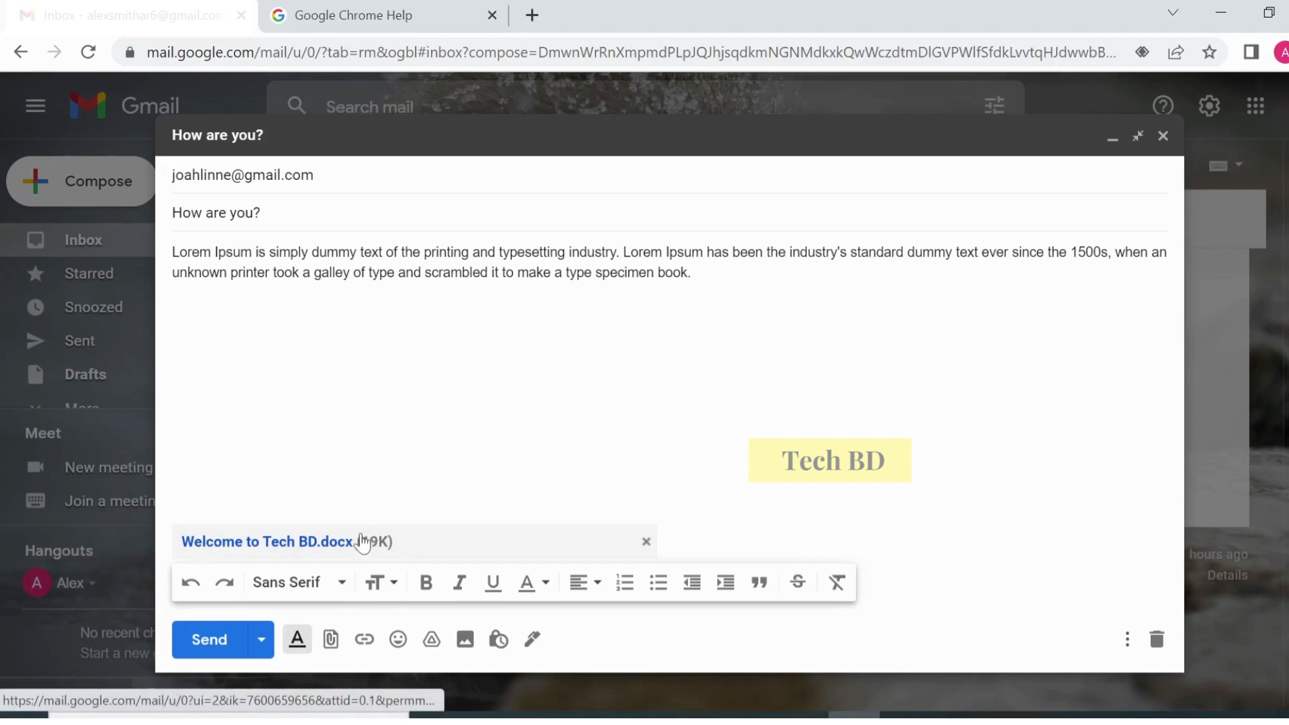
pyautogui.click(373, 645)
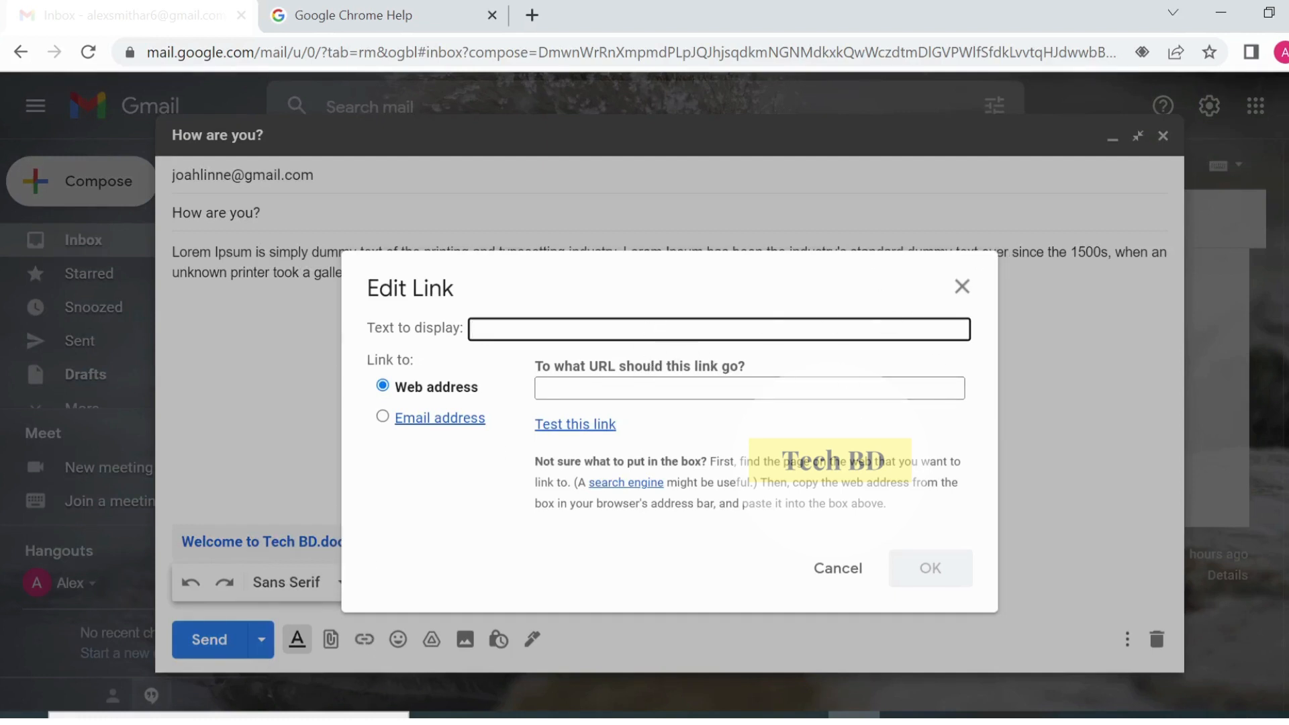
pyautogui.click(962, 289)
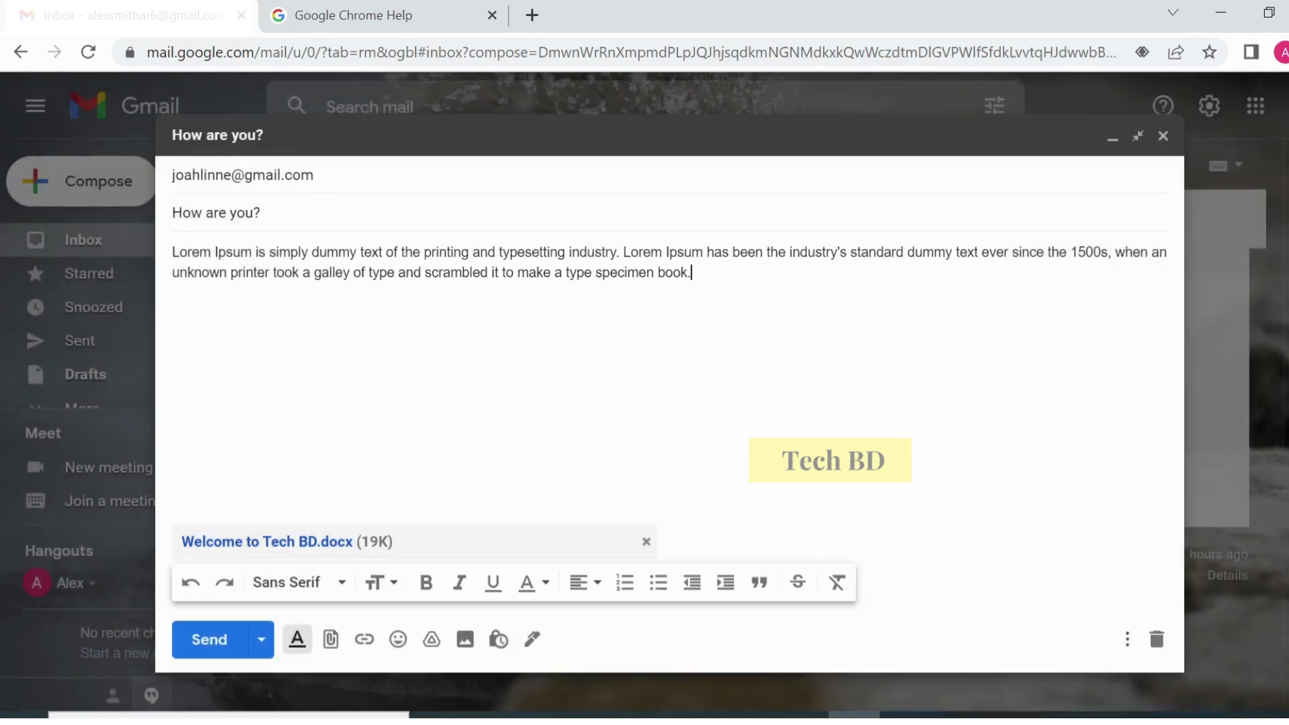
# - Add a smiling face emoji after 'book.', browse the emoji categories, and close the picker
pyautogui.click(397, 640)
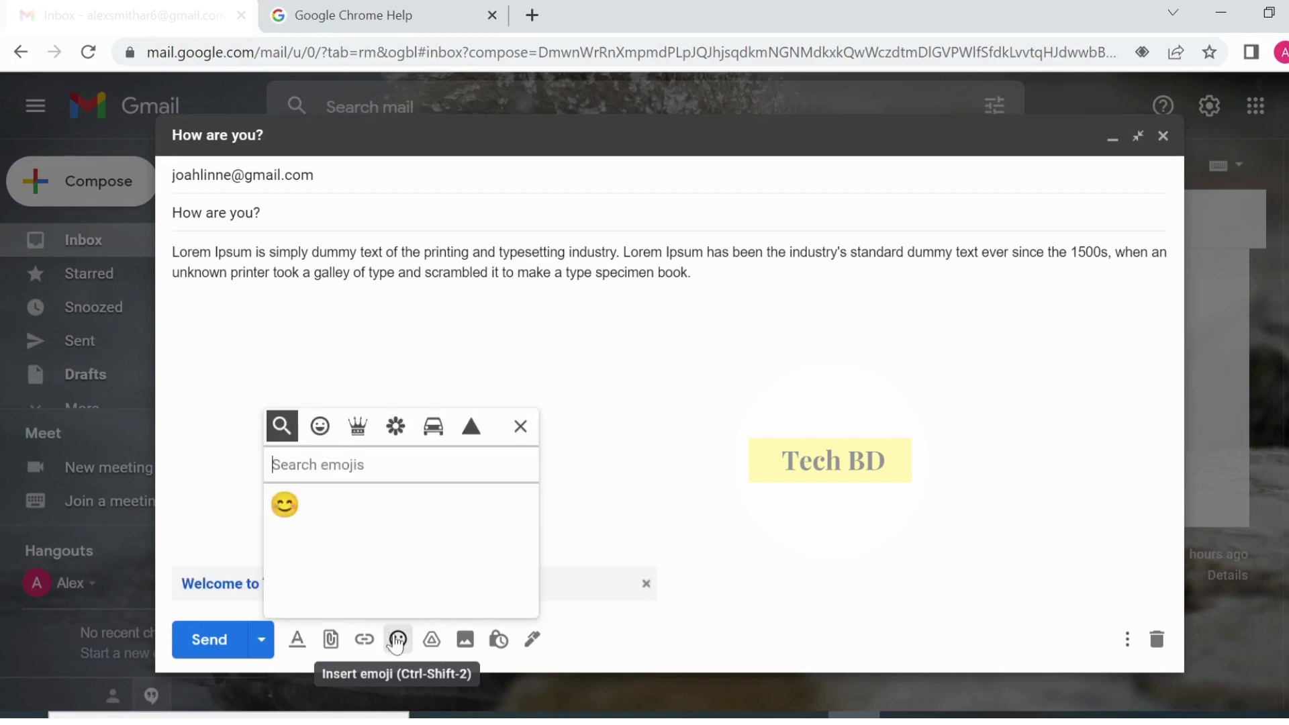
pyautogui.click(286, 505)
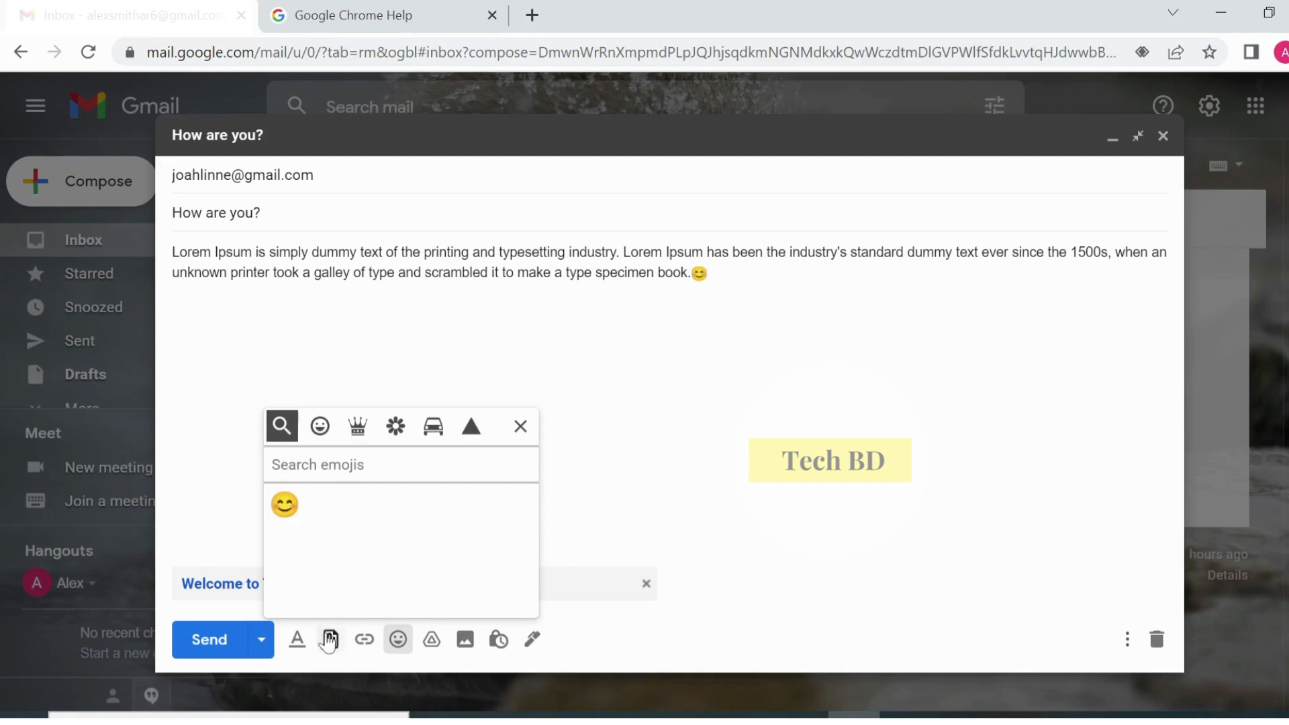
pyautogui.click(320, 433)
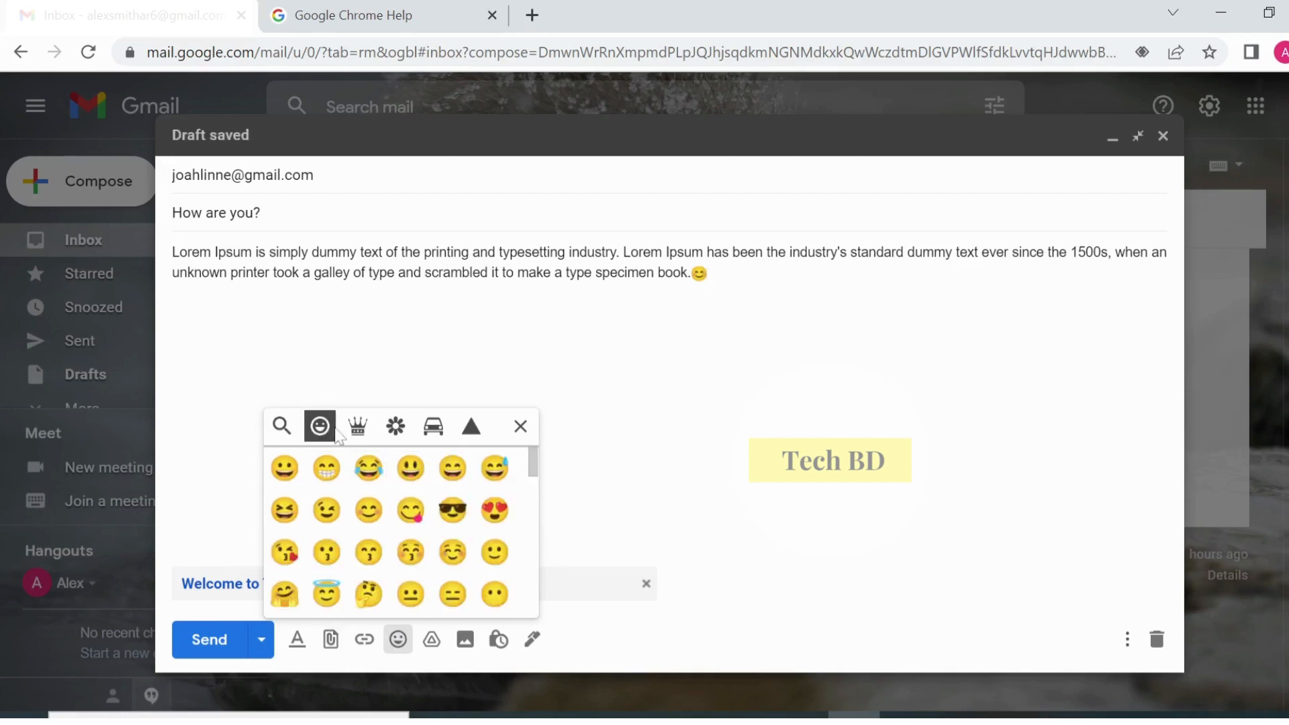
pyautogui.click(357, 427)
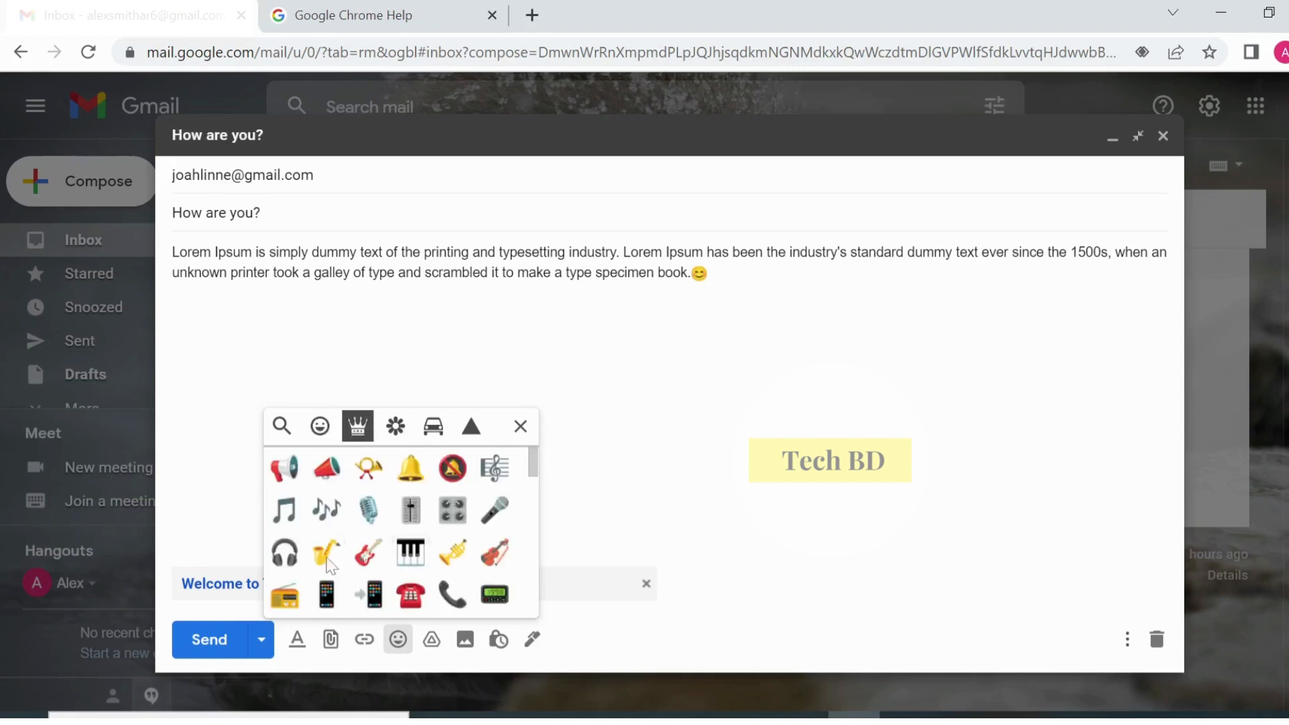
pyautogui.scroll(-10, 431, 521)
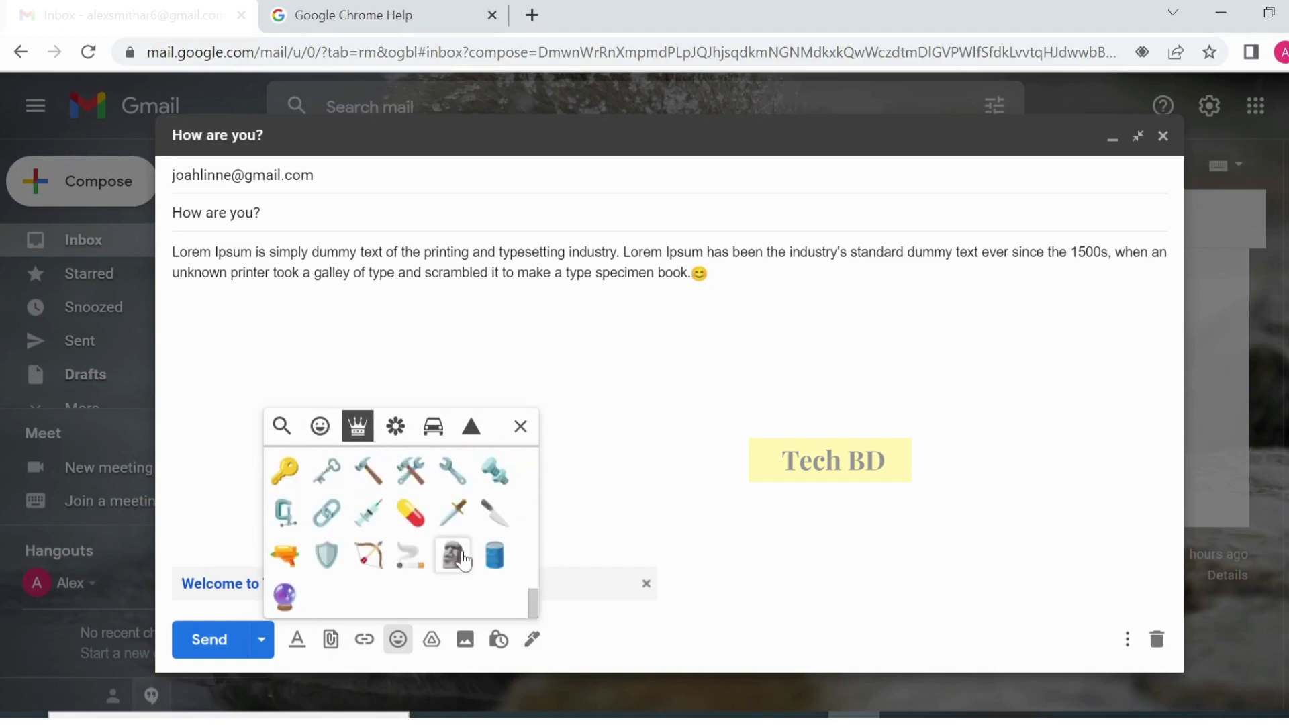
pyautogui.scroll(5, 462, 537)
pyautogui.click(520, 426)
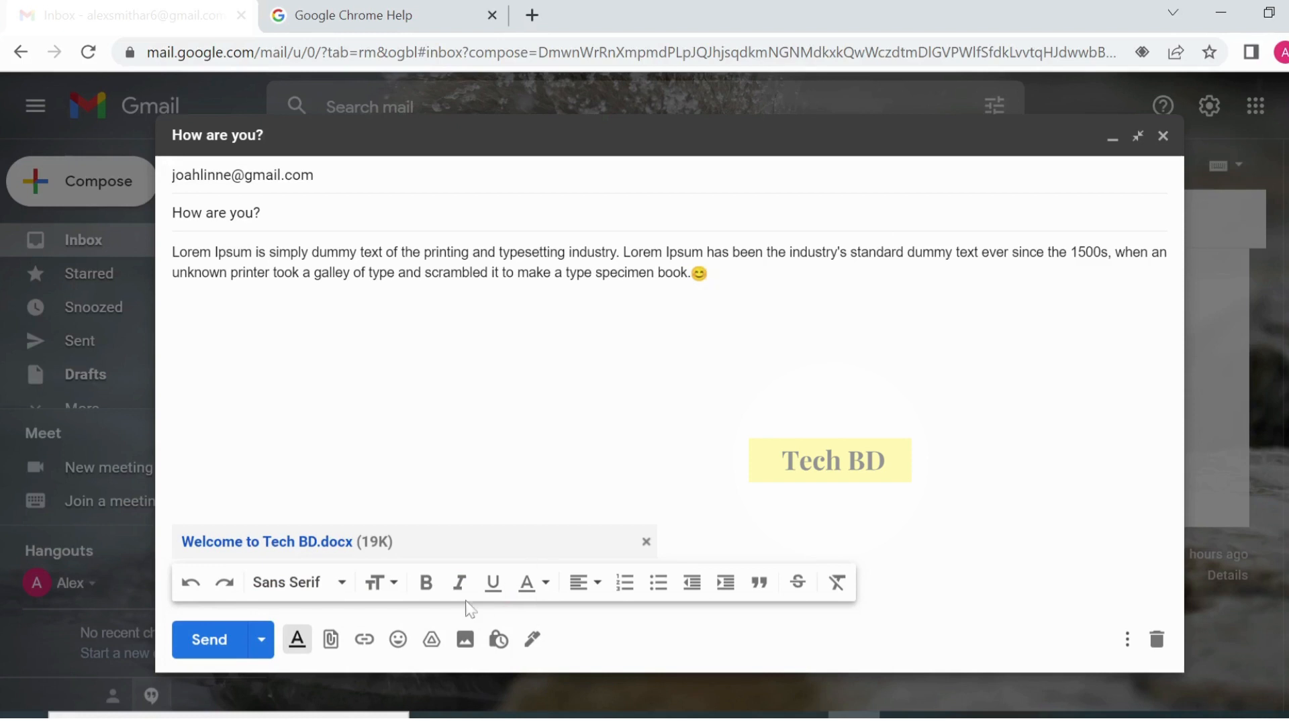
# - Browse Shared with me and My Drive in the Google Drive picker, then close it without inserting
pyautogui.click(431, 640)
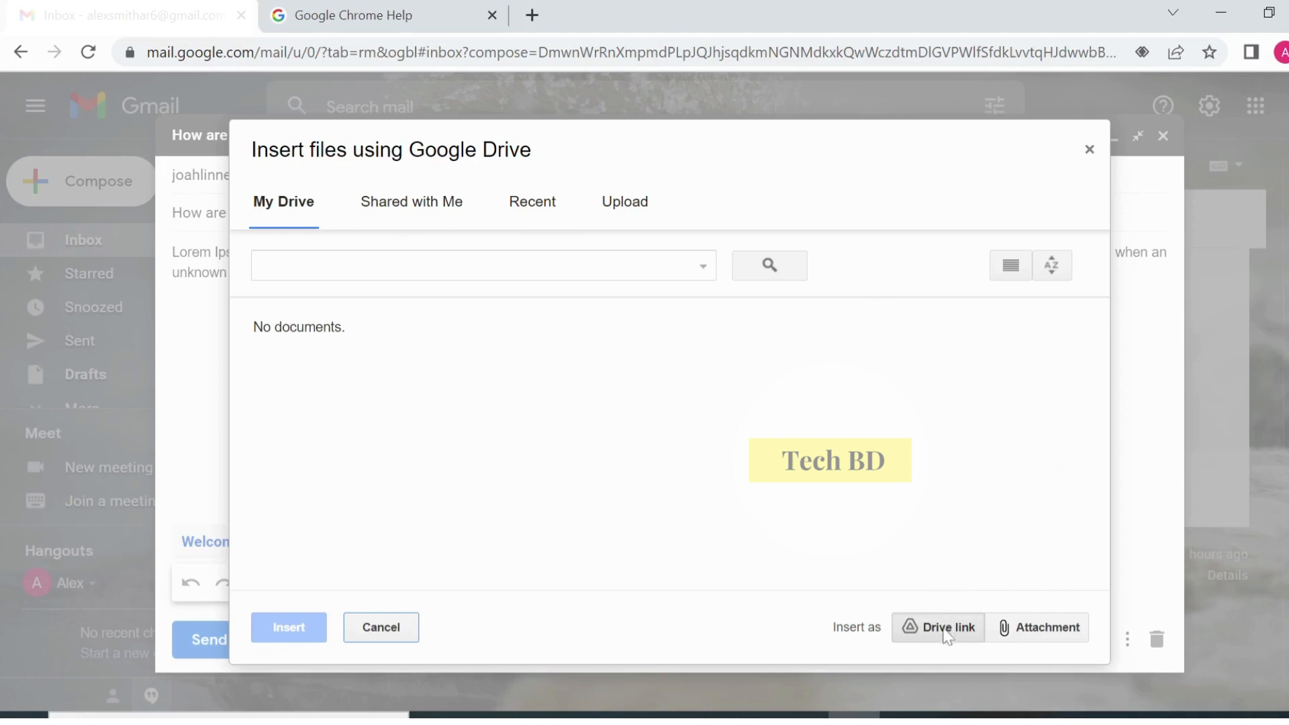
pyautogui.click(427, 215)
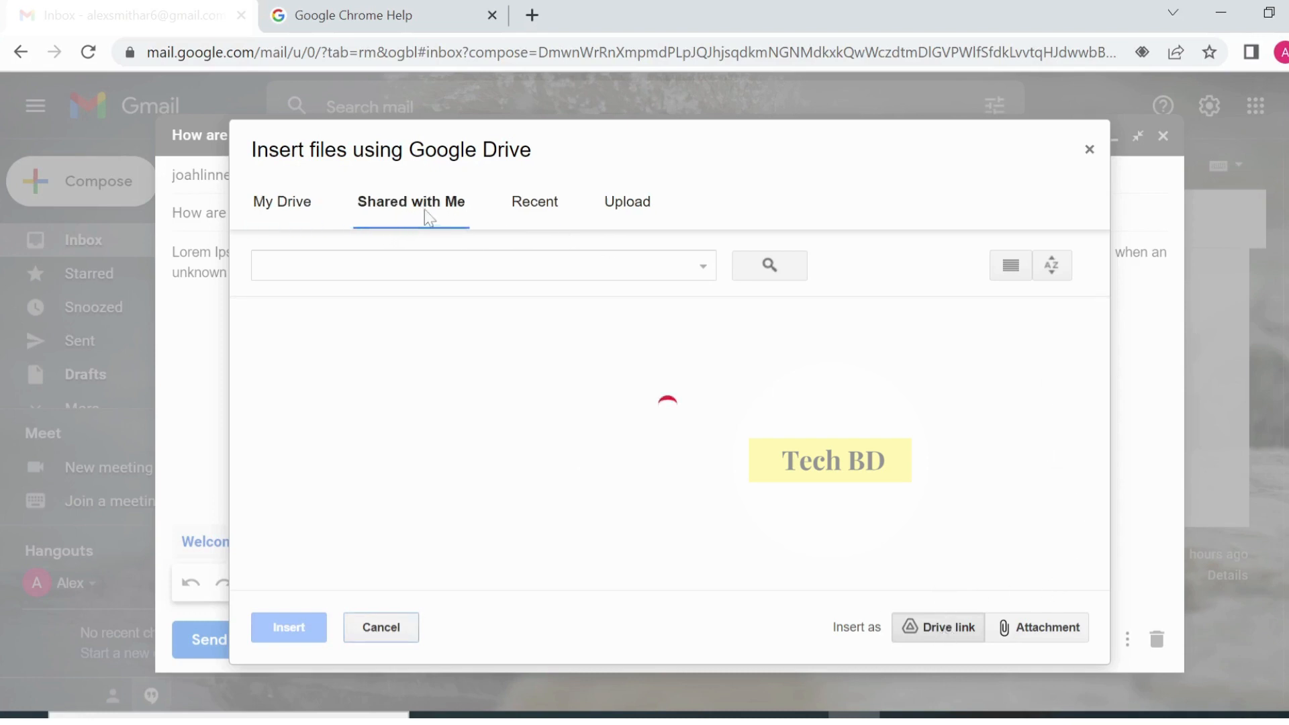
pyautogui.click(311, 212)
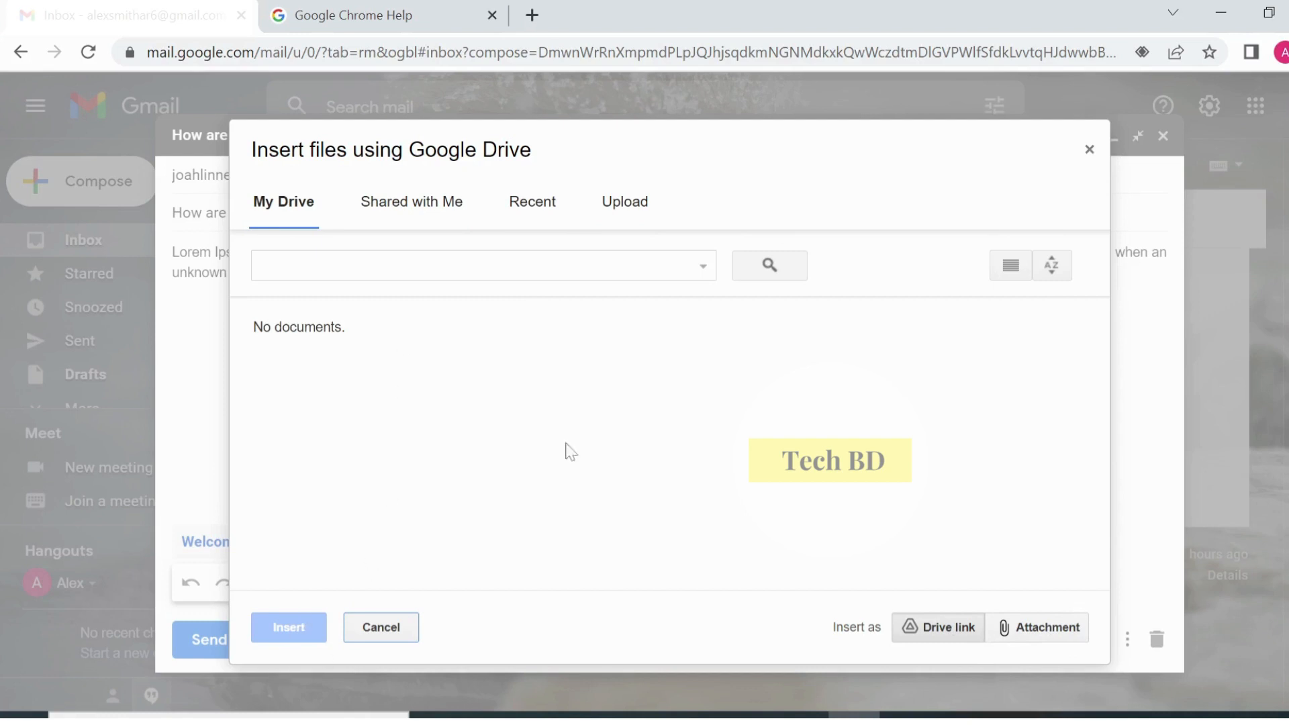
pyautogui.click(1088, 149)
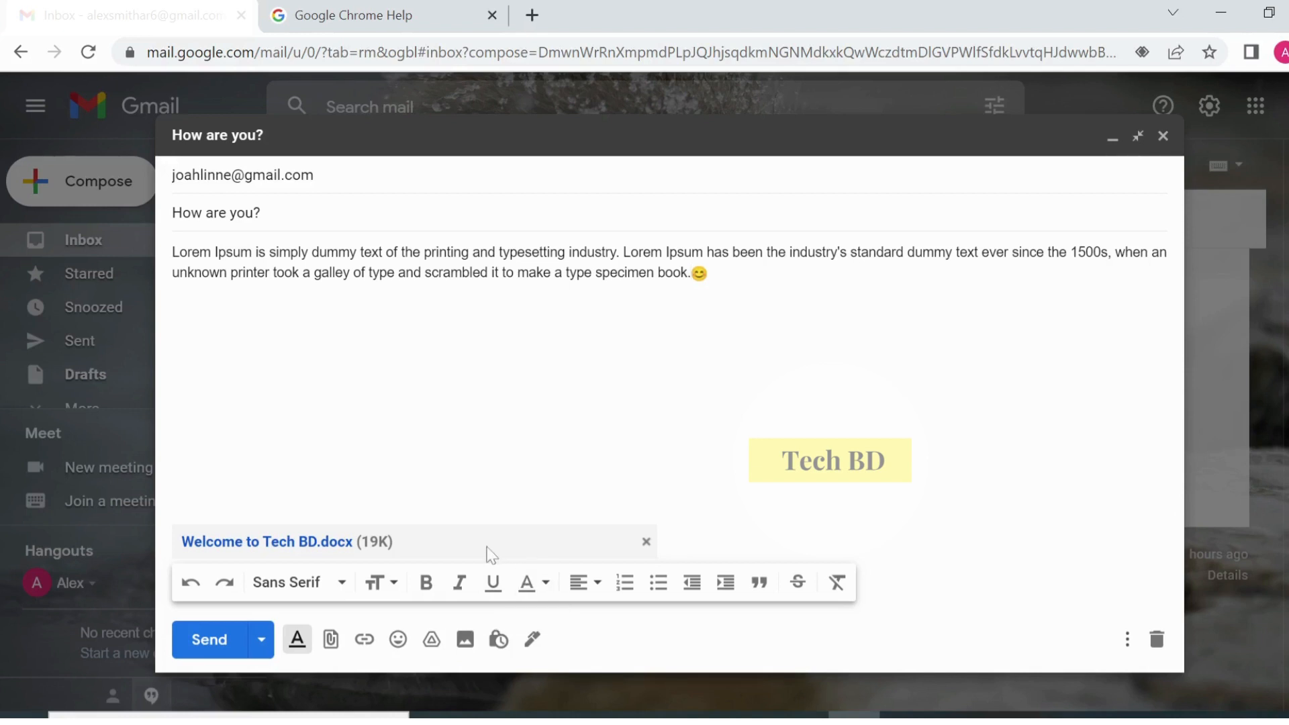
pyautogui.click(708, 273)
pyautogui.click(465, 639)
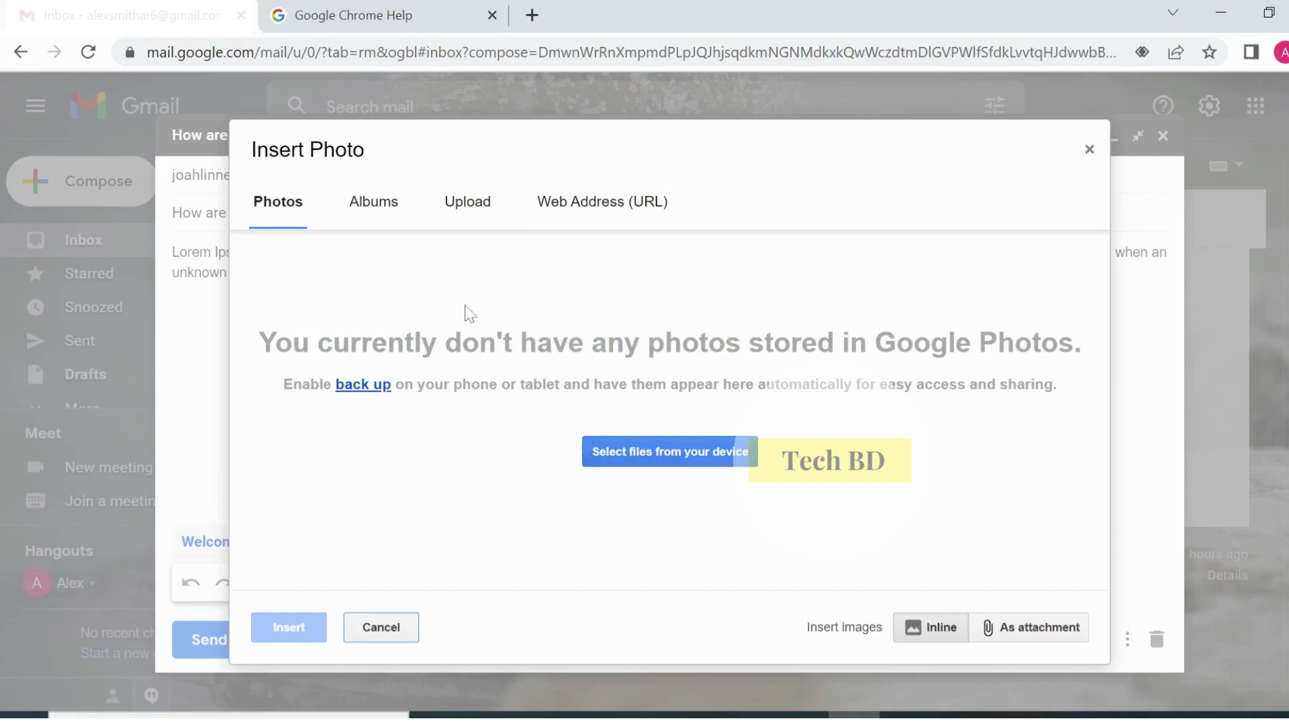
pyautogui.click(482, 203)
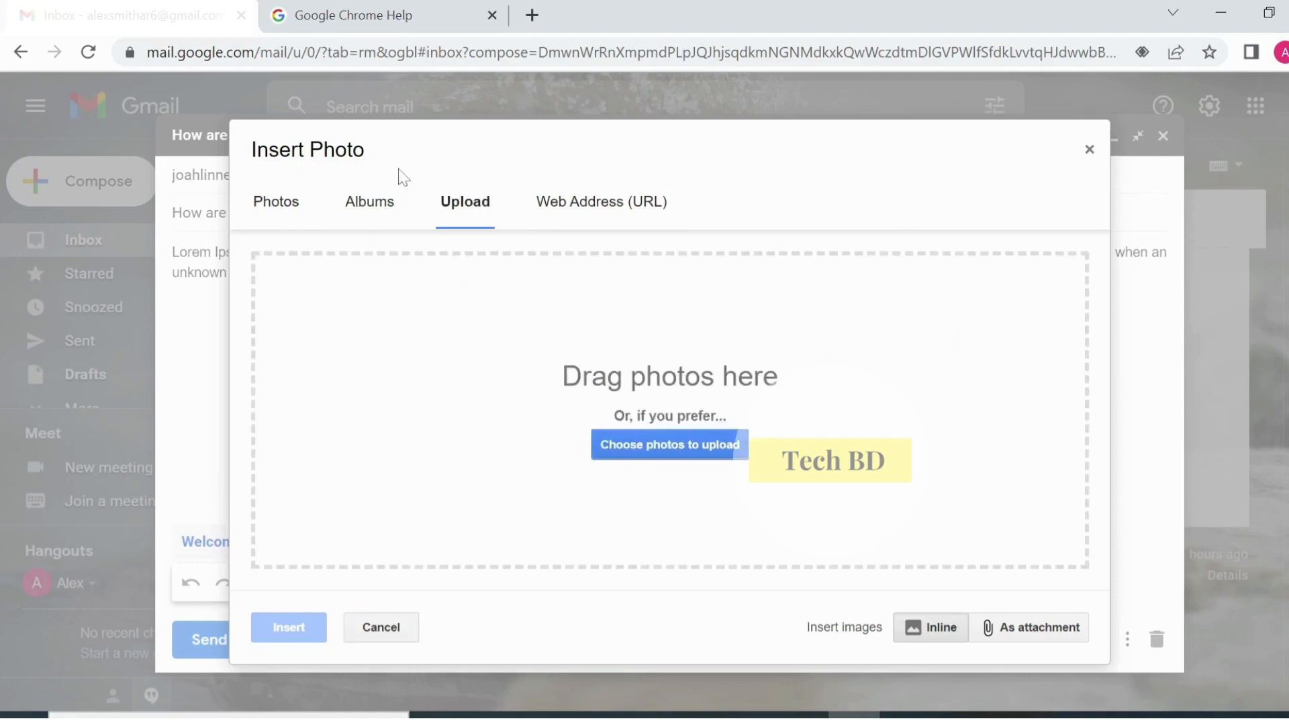
pyautogui.click(1089, 150)
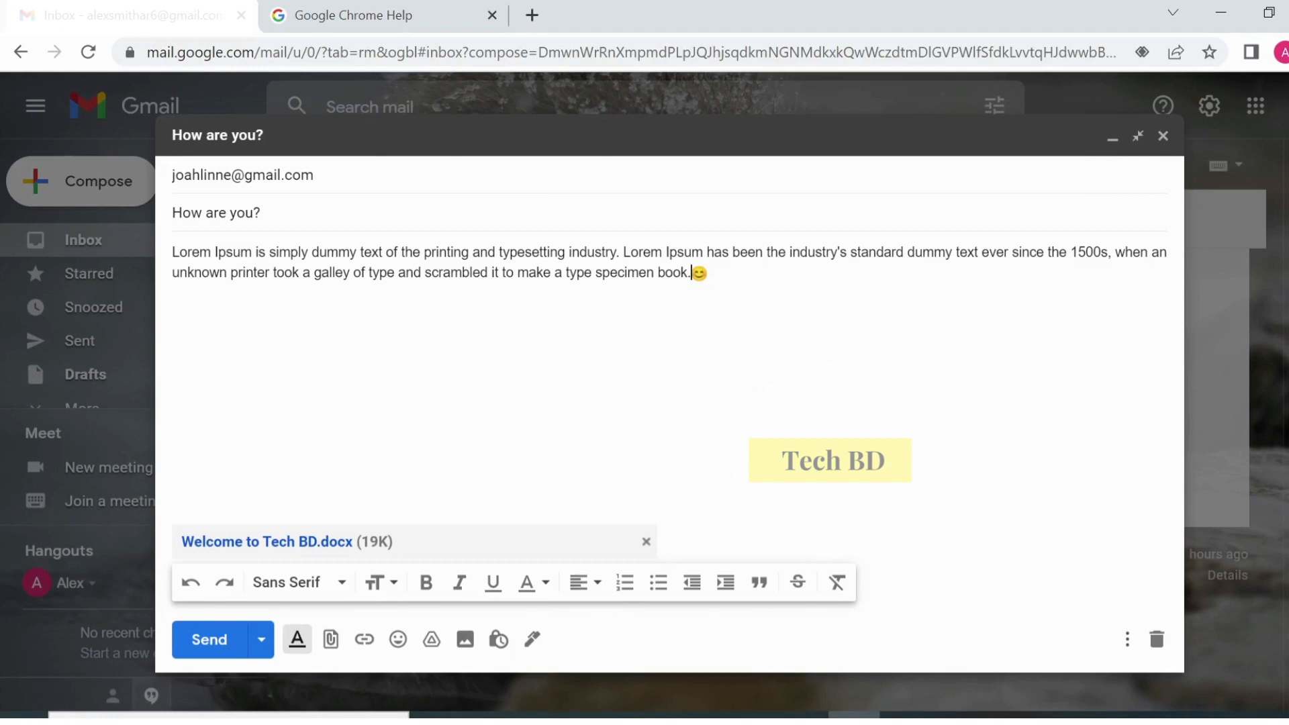
# - Dismiss Insert photo without adding anything, then show the Send button's Schedule send option
pyautogui.moveTo(707, 272); pyautogui.dragTo(160, 259)
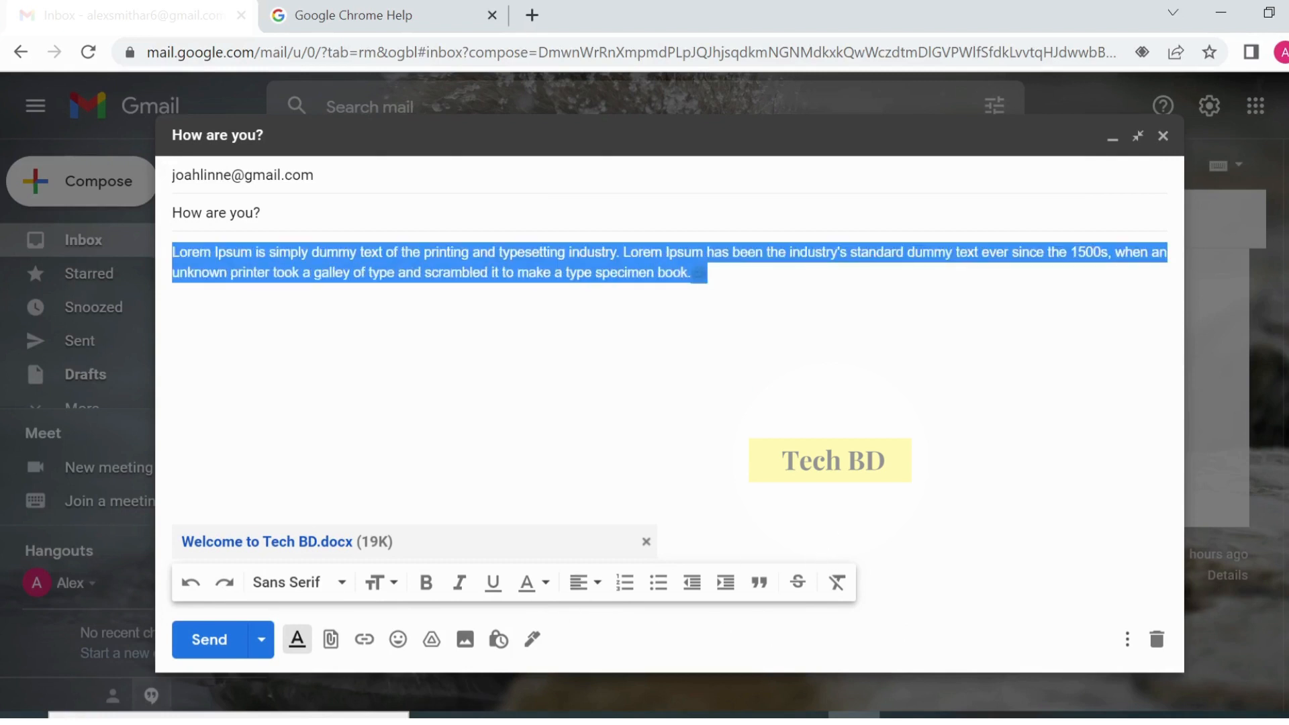
pyautogui.click(470, 641)
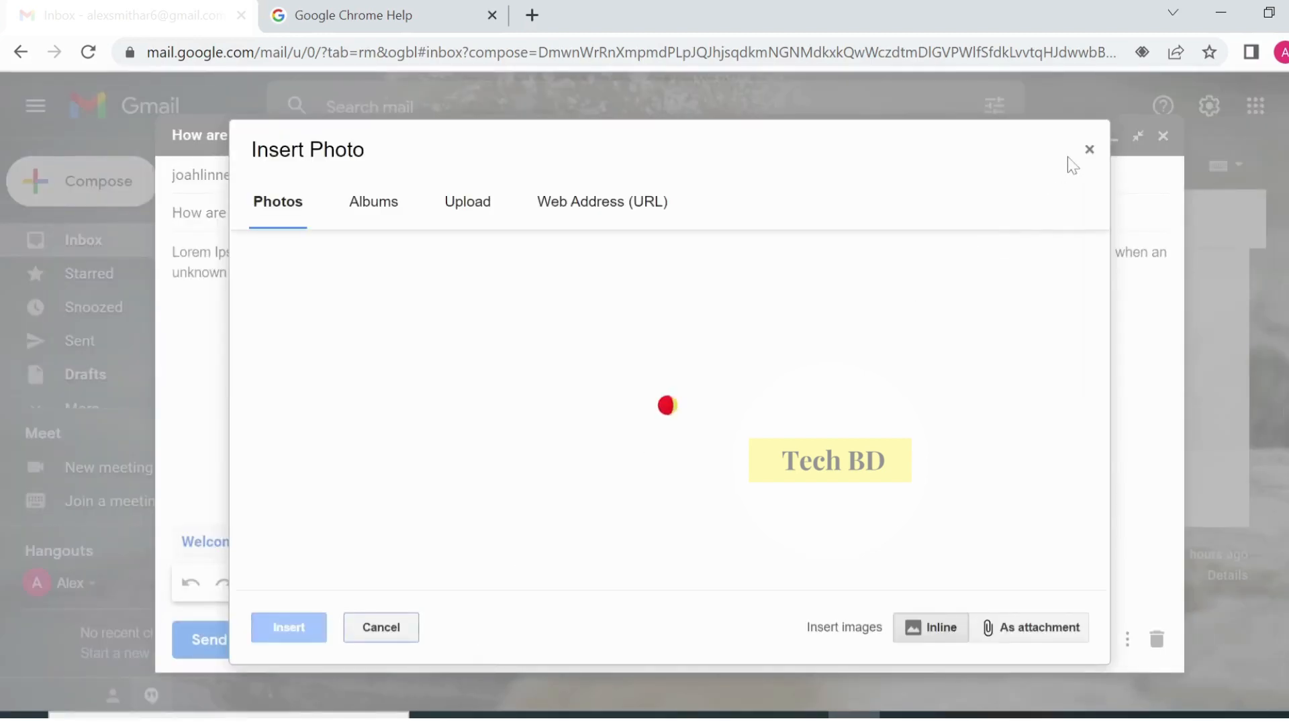
pyautogui.click(1090, 151)
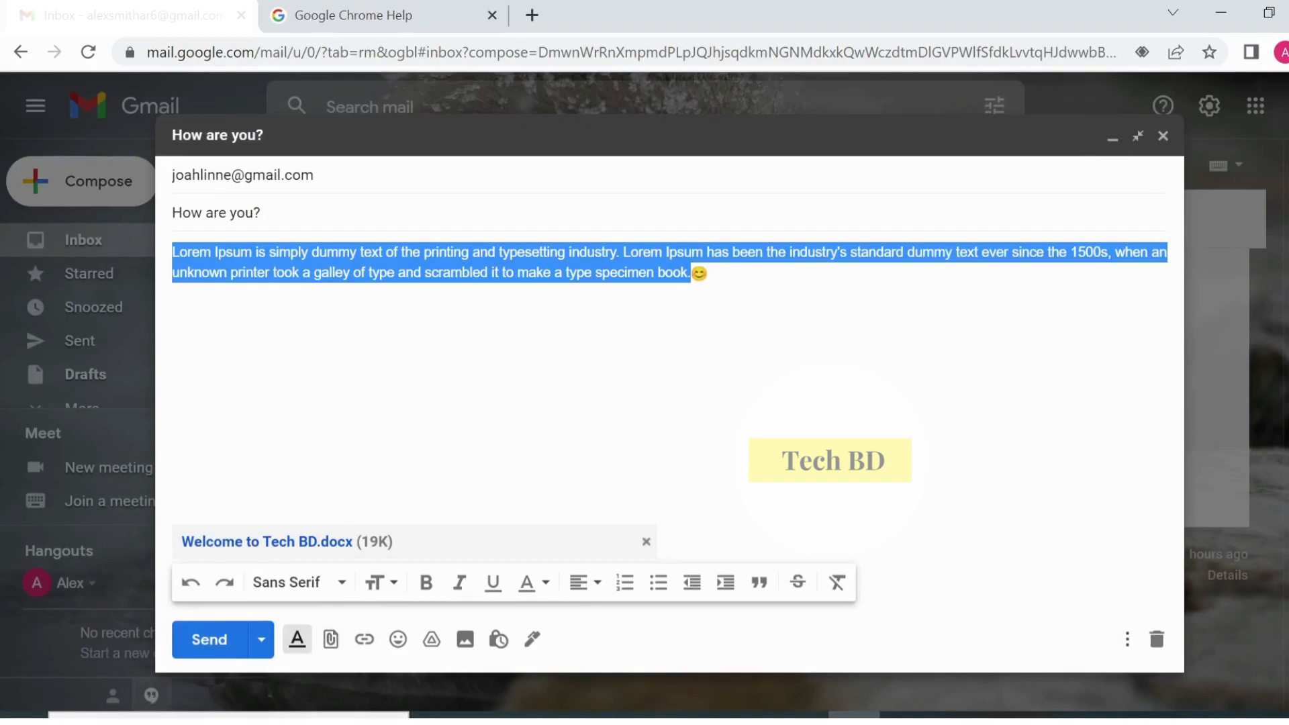
pyautogui.click(708, 273)
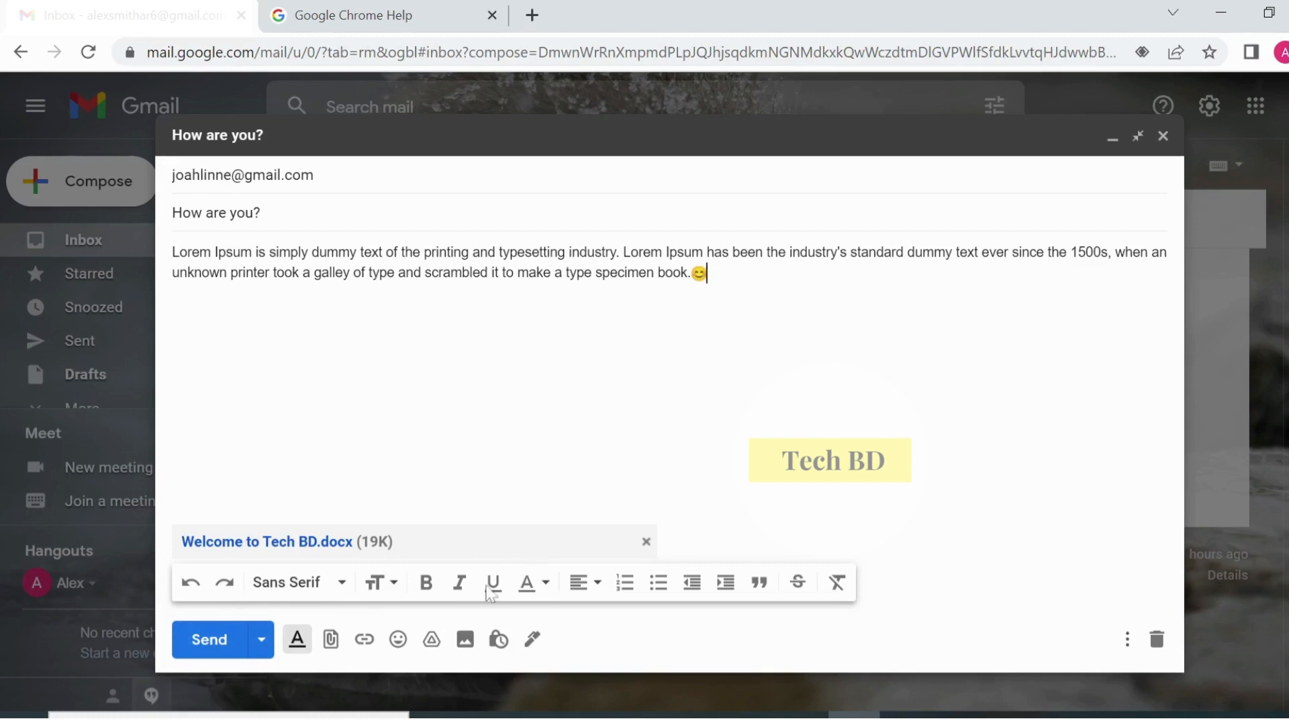
pyautogui.click(262, 641)
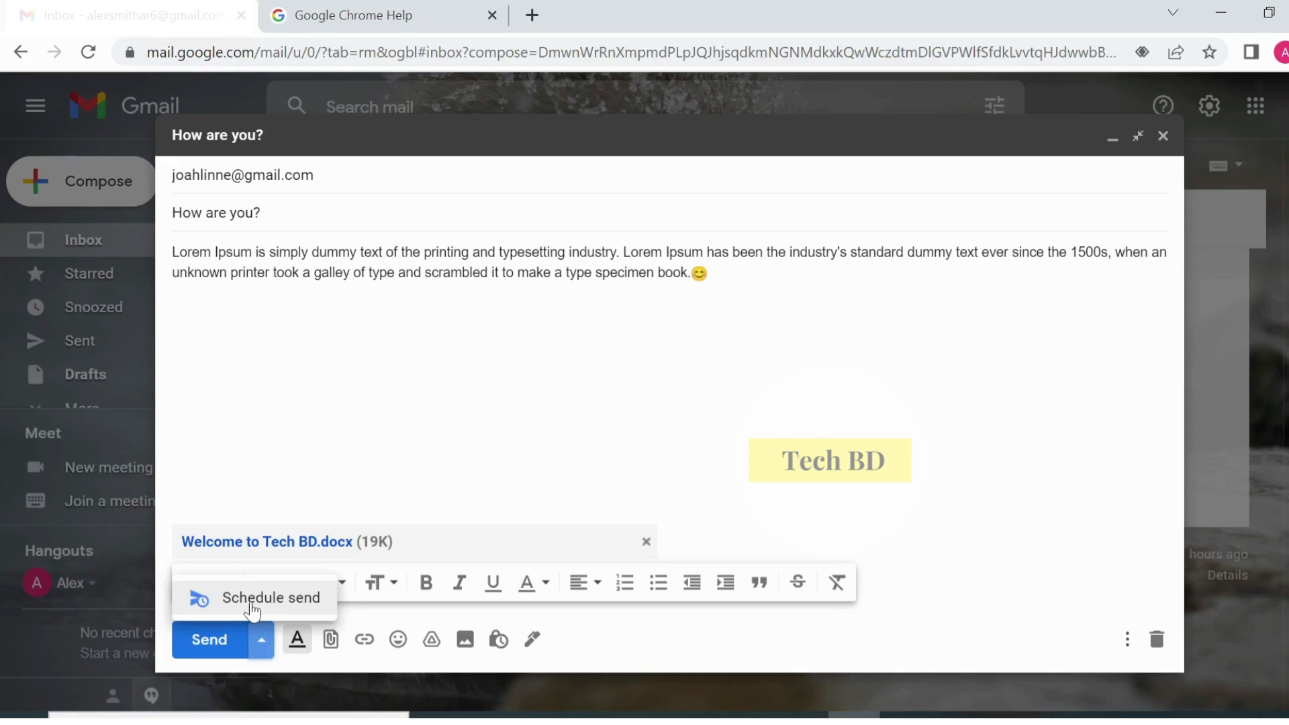
# - Try scheduling for May 22, 25 and 28, then cancel without scheduling
pyautogui.click(313, 607)
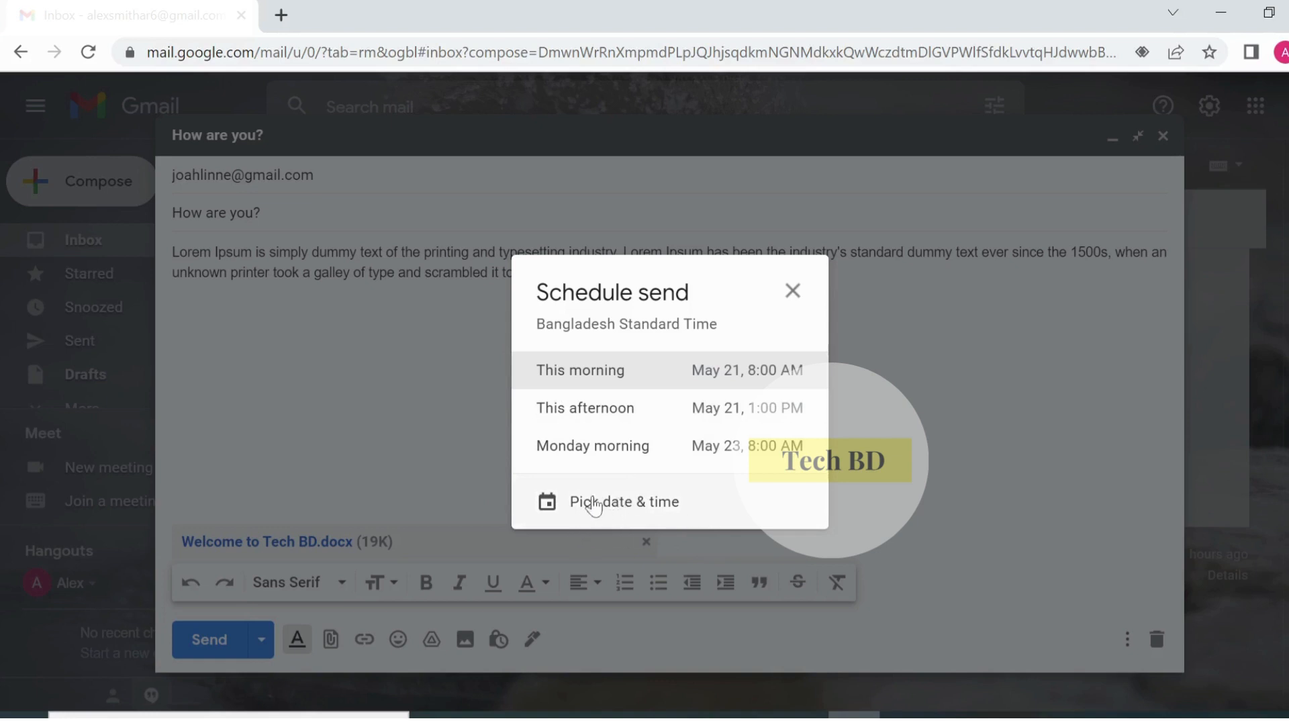
pyautogui.click(615, 505)
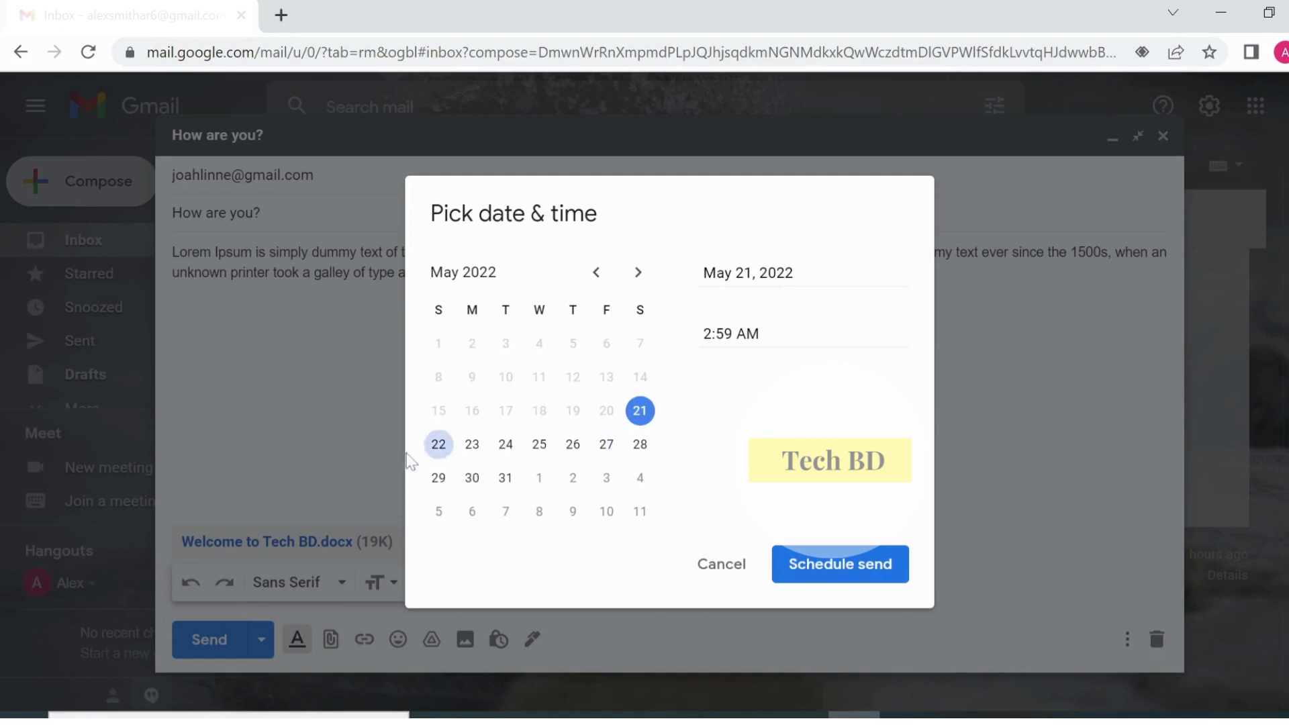
pyautogui.click(440, 447)
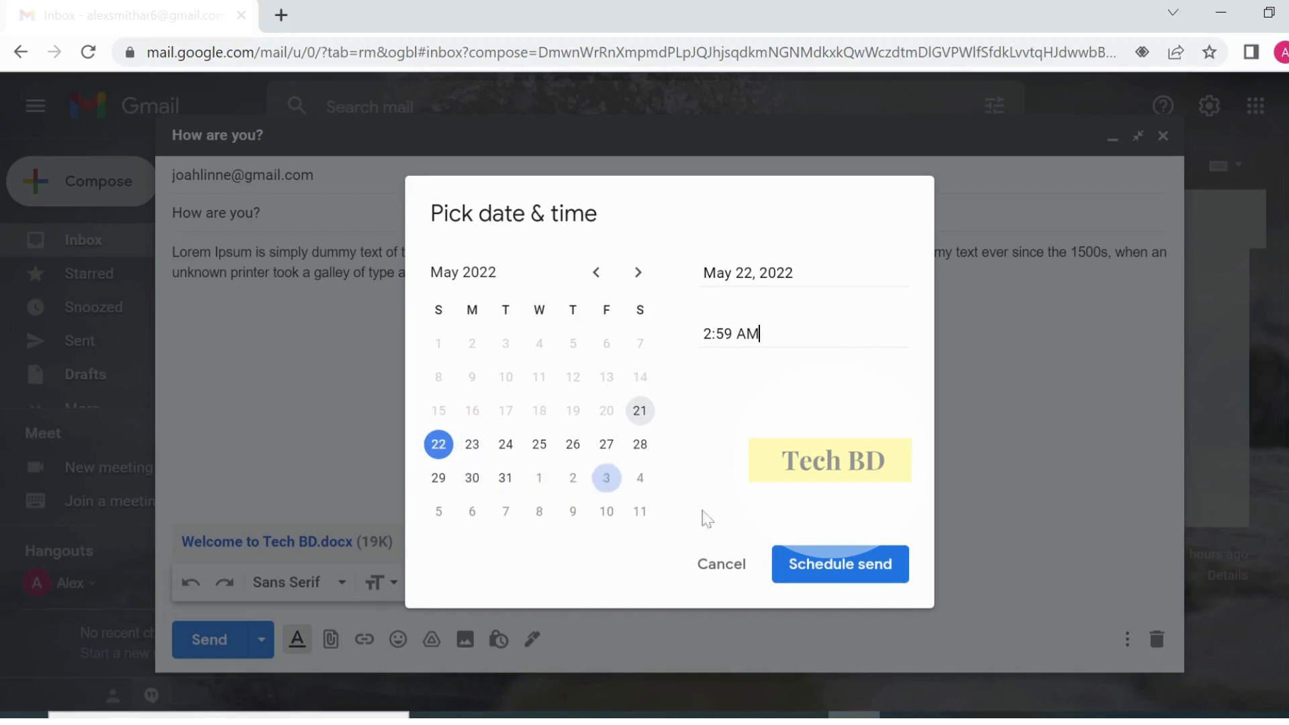
pyautogui.click(540, 445)
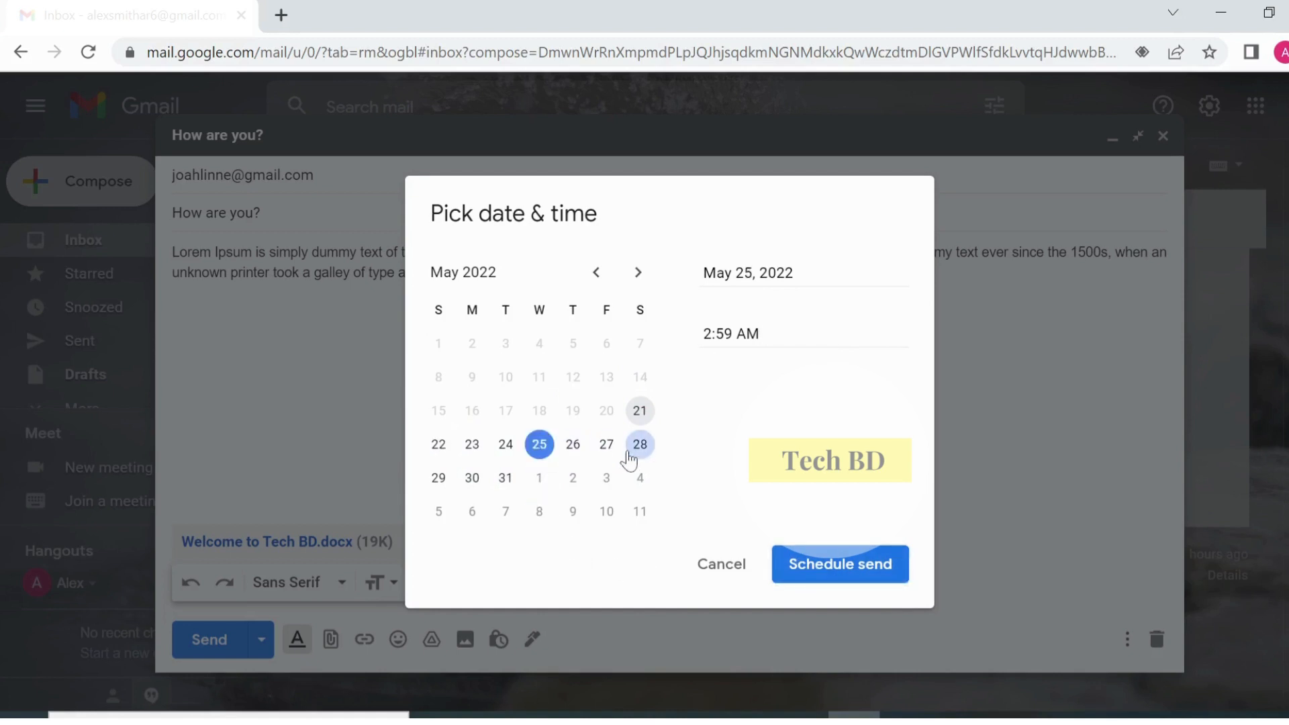
pyautogui.click(641, 445)
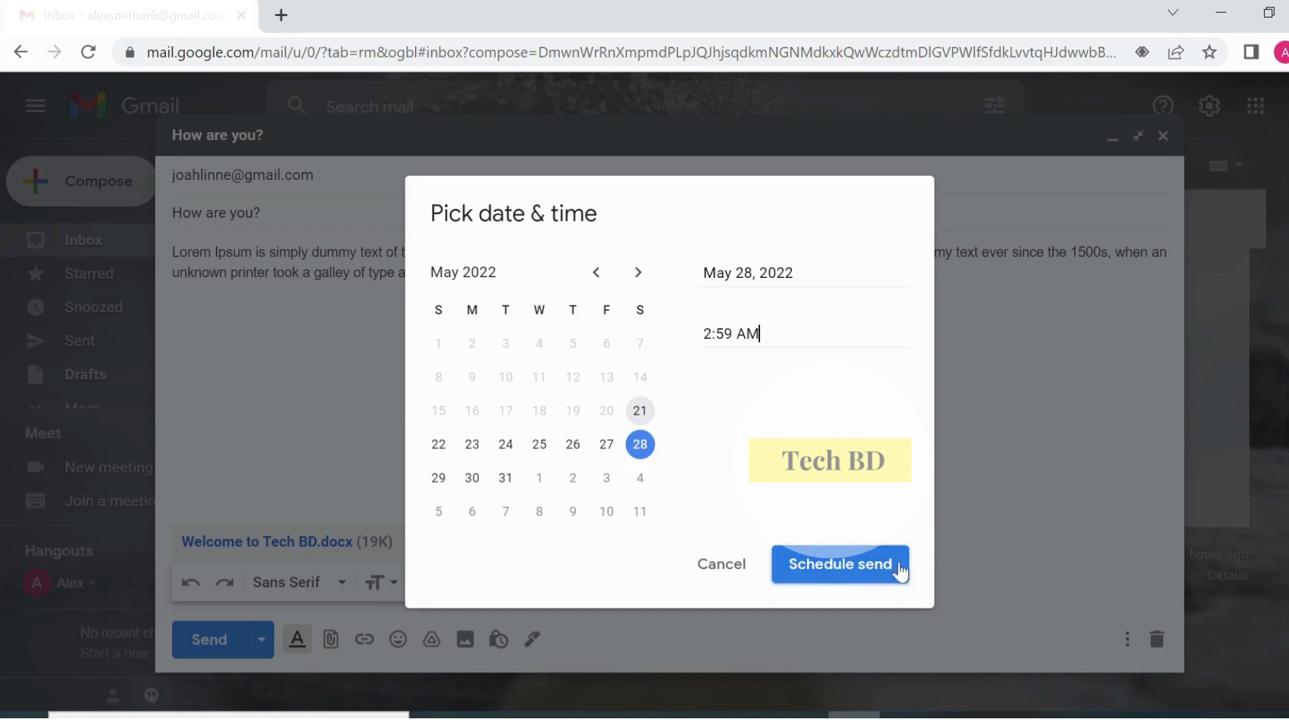
pyautogui.click(728, 573)
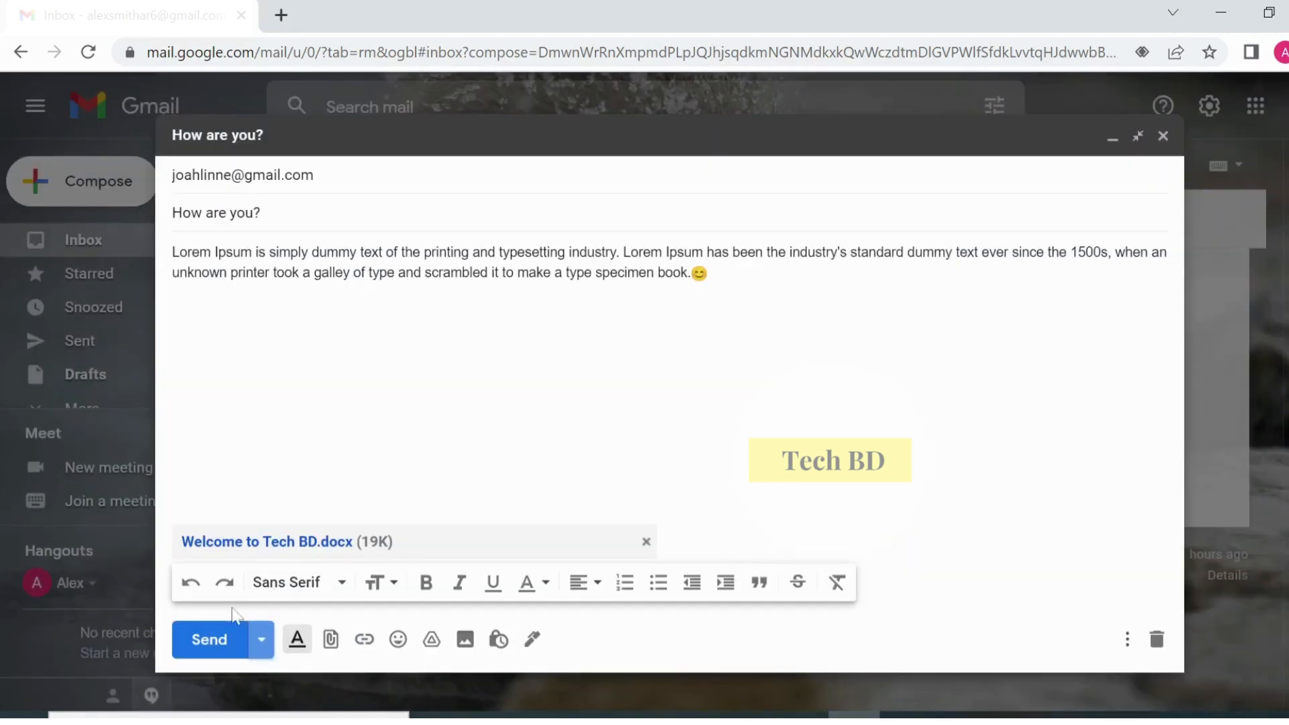
# - Send the 'How are you?' email now and check it in the Sent folder
pyautogui.click(216, 641)
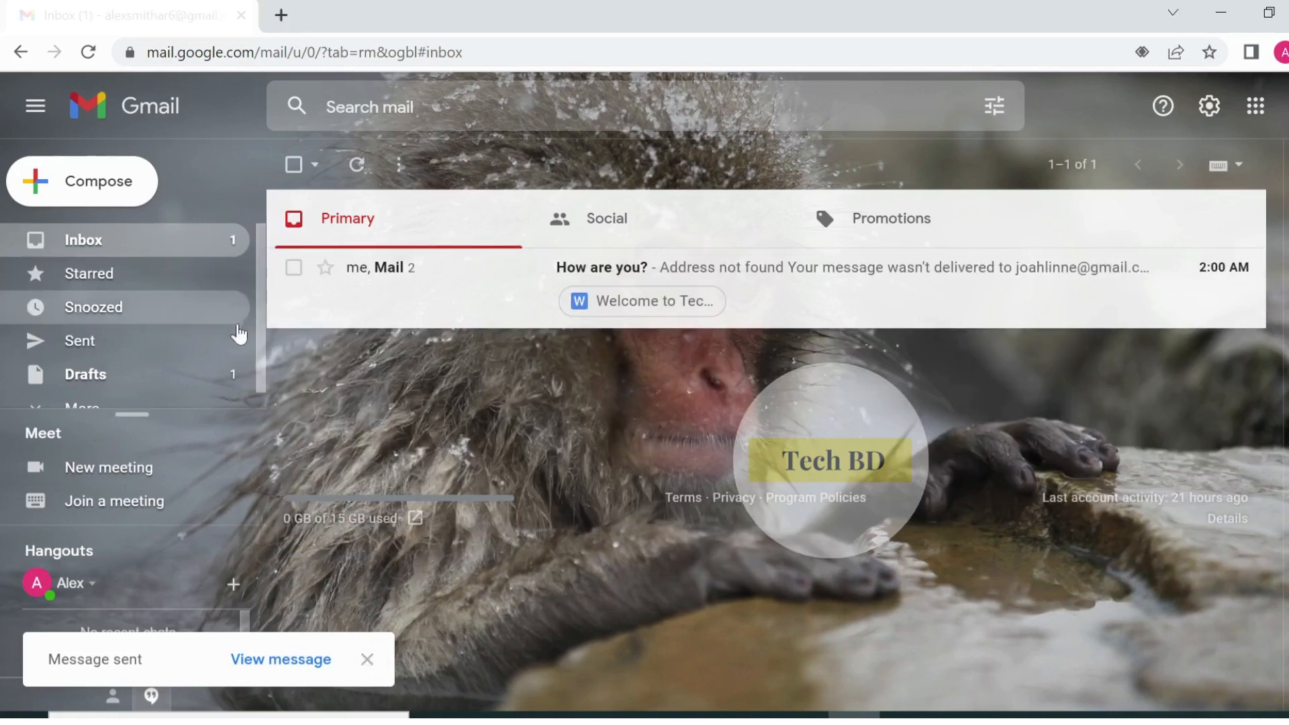
pyautogui.scroll(-1, 238, 332)
pyautogui.click(166, 330)
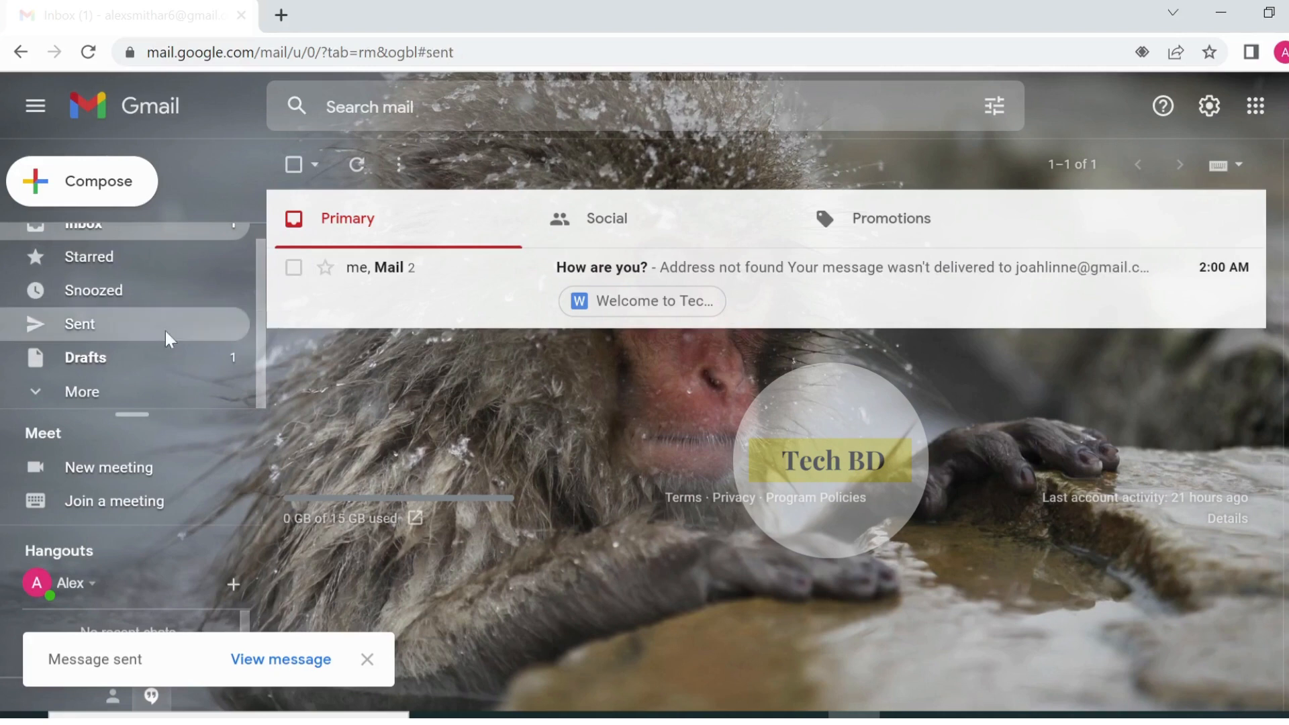
pyautogui.scroll(1, 202, 260)
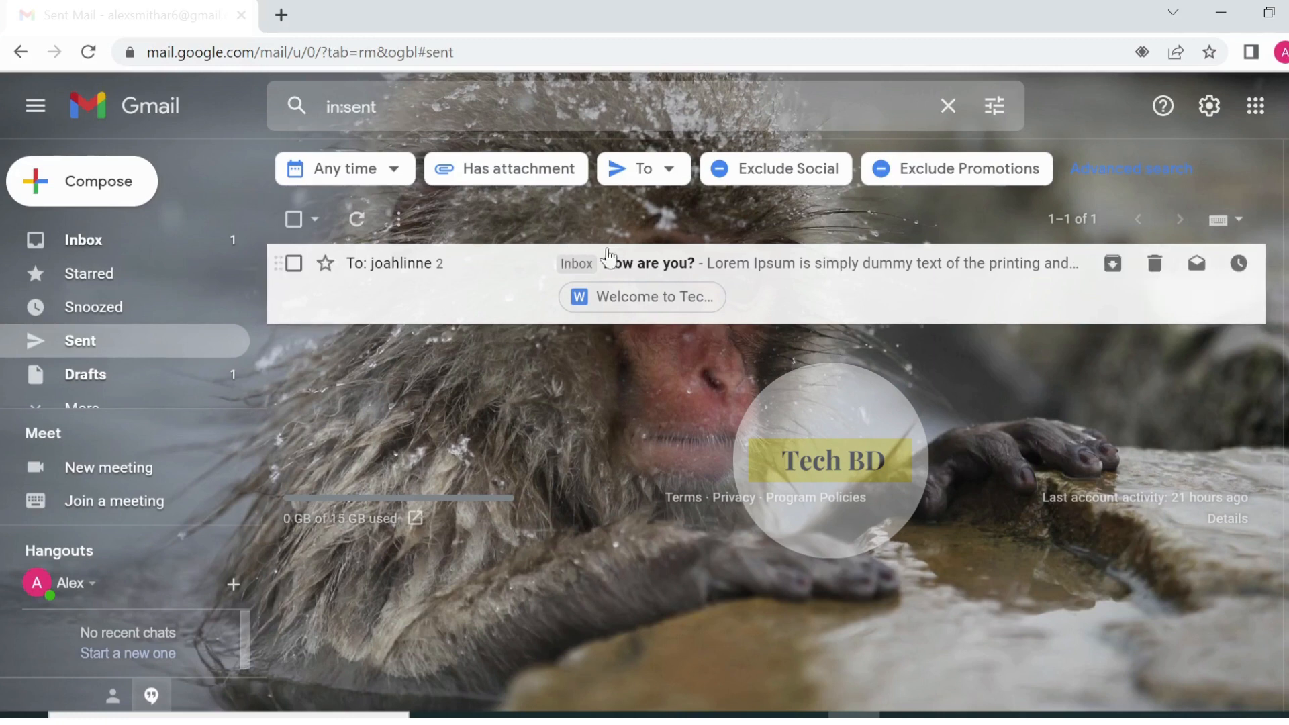
# - Read the Address not found notice in the sent conversation, then open Drafts
pyautogui.click(825, 264)
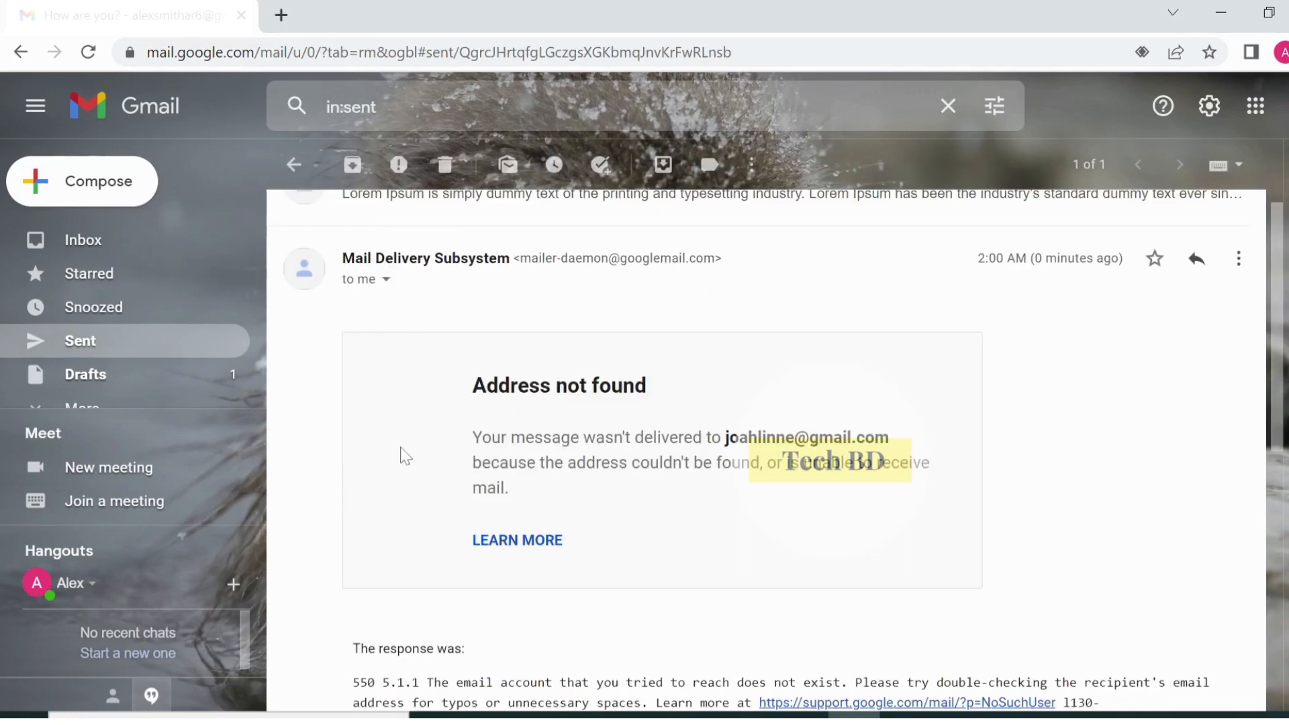
pyautogui.scroll(-7, 1259, 482)
pyautogui.scroll(9, 1081, 474)
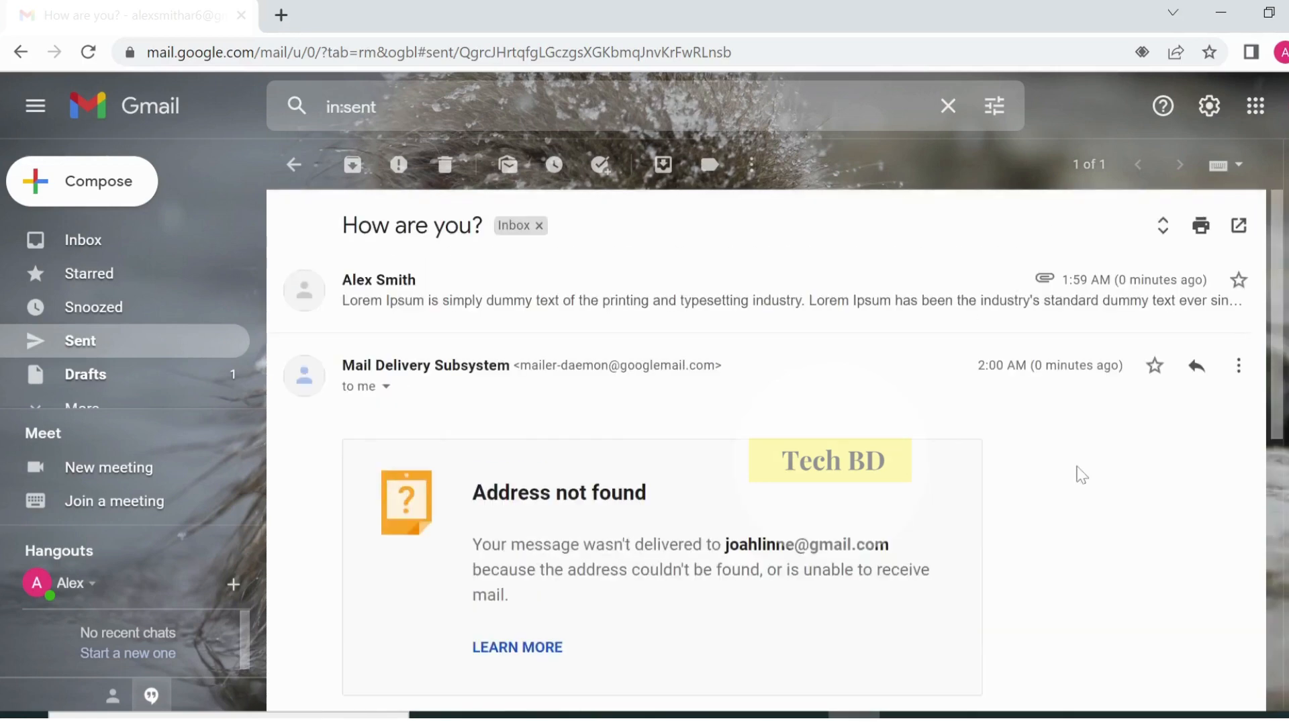
pyautogui.scroll(-8, 1077, 476)
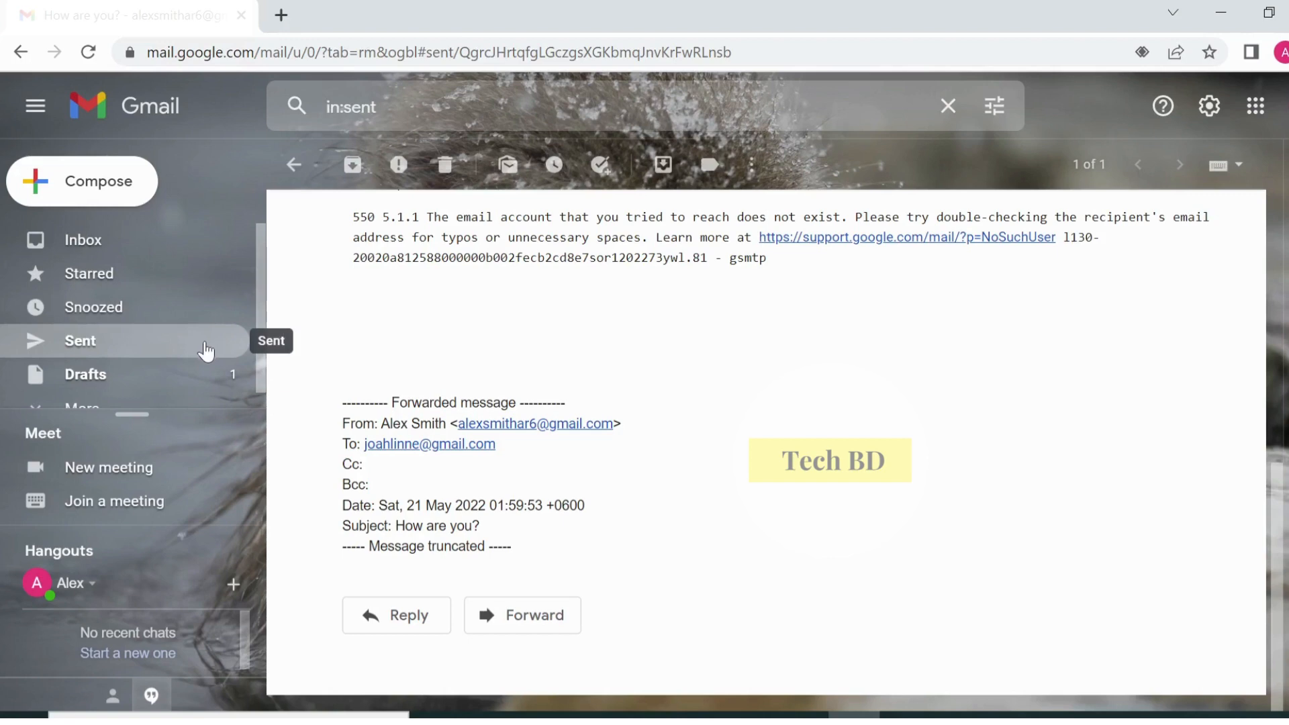
pyautogui.click(168, 374)
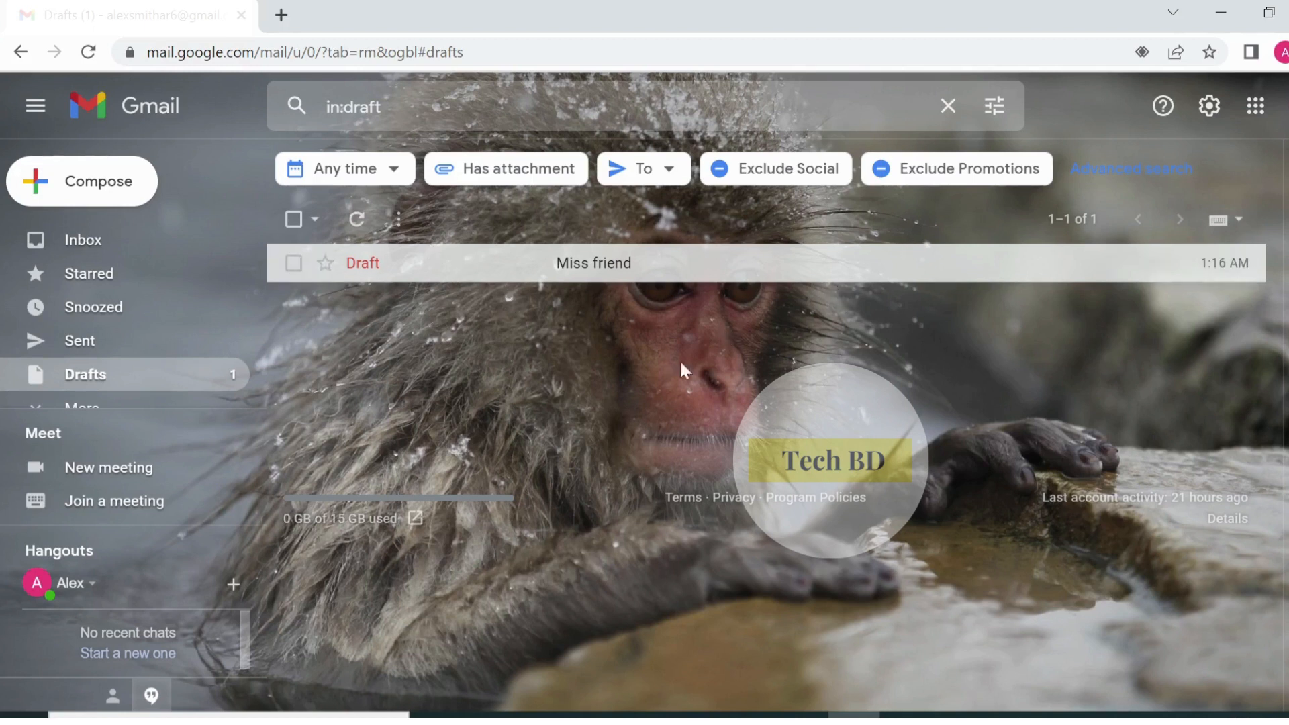
# - Return to the Inbox to see the 'How are you?' conversation
pyautogui.click(104, 252)
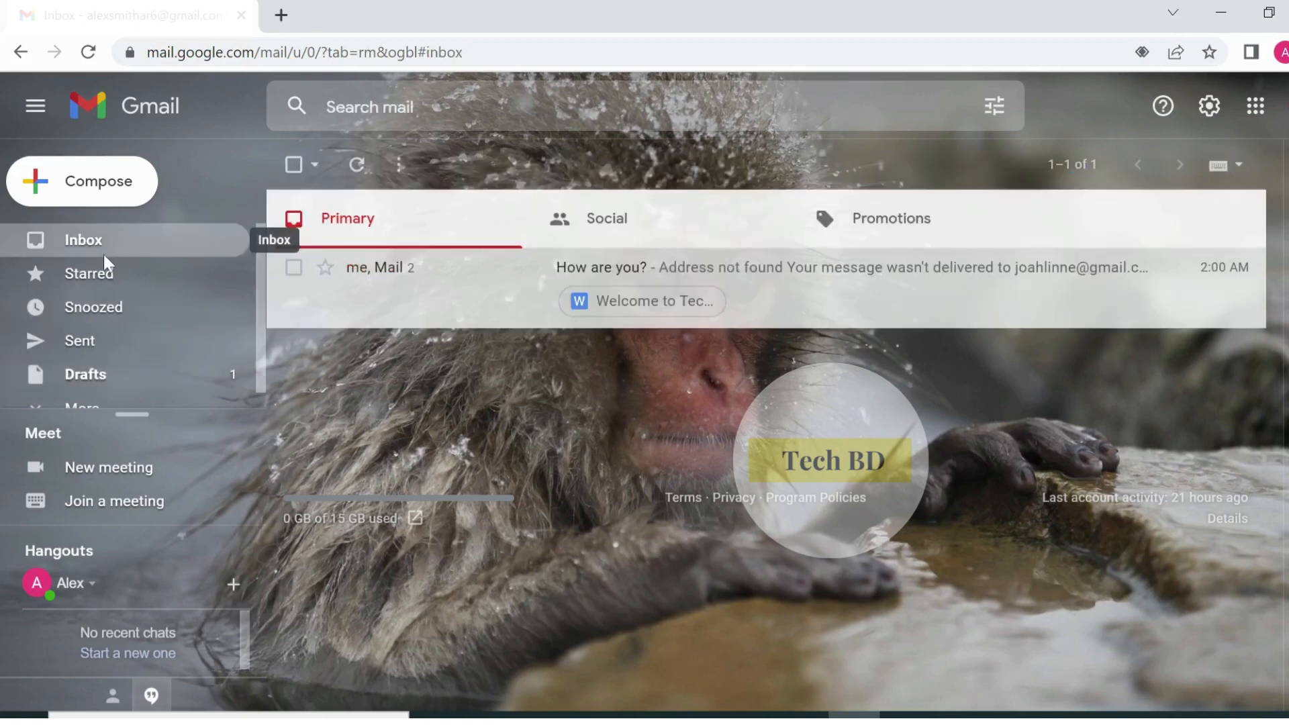